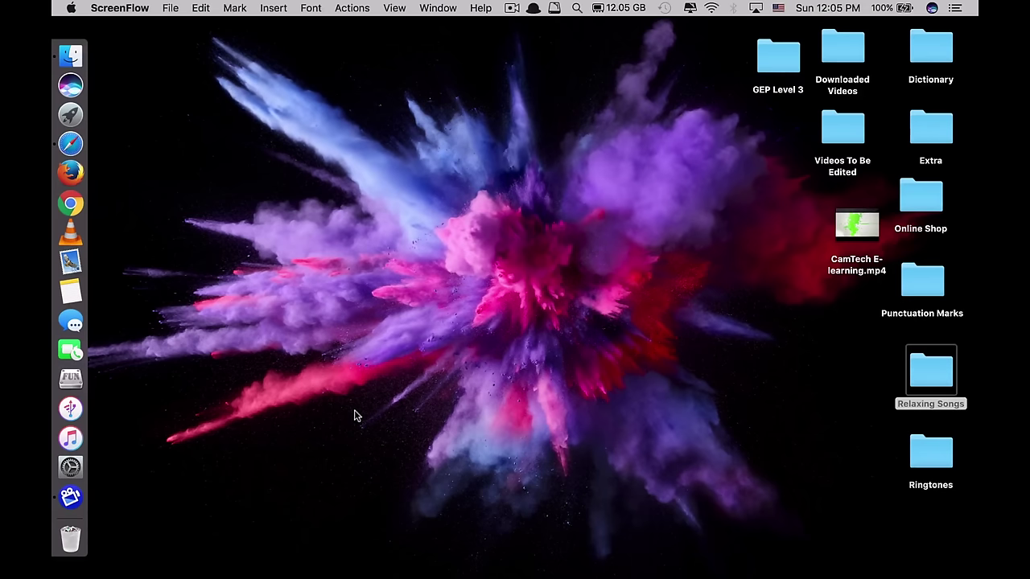
- Search Alfred for the Restart and Shut Down system commands without running either one
{"action": "key", "text": "alt+space"}
{"action": "type", "text": "restar"}
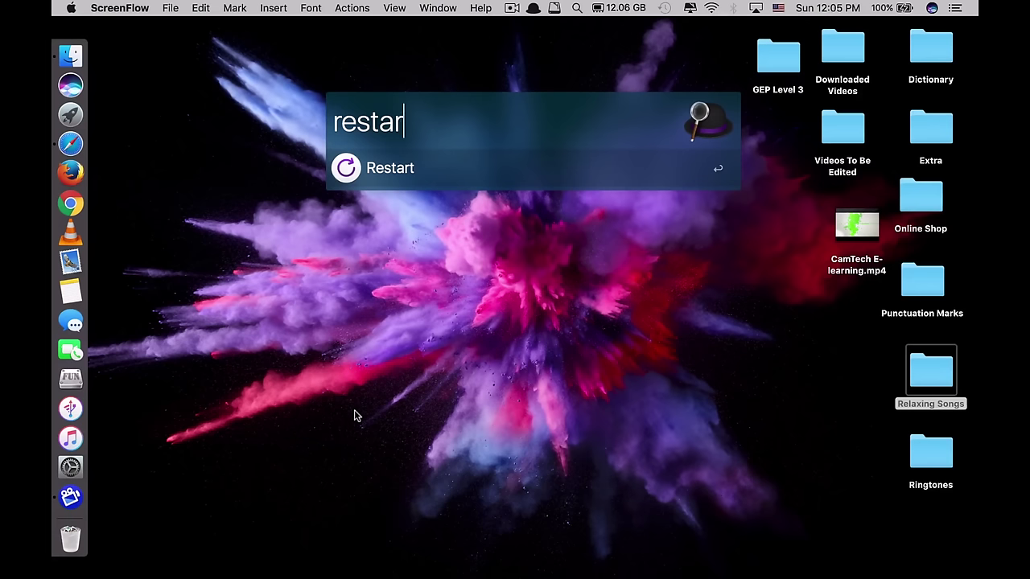
{"action": "key", "text": "BackSpace"}
{"action": "key", "text": "BackSpace"}
{"action": "key", "text": "BackSpace"}
{"action": "key", "text": "BackSpace"}
{"action": "key", "text": "BackSpace"}
{"action": "key", "text": "BackSpace"}
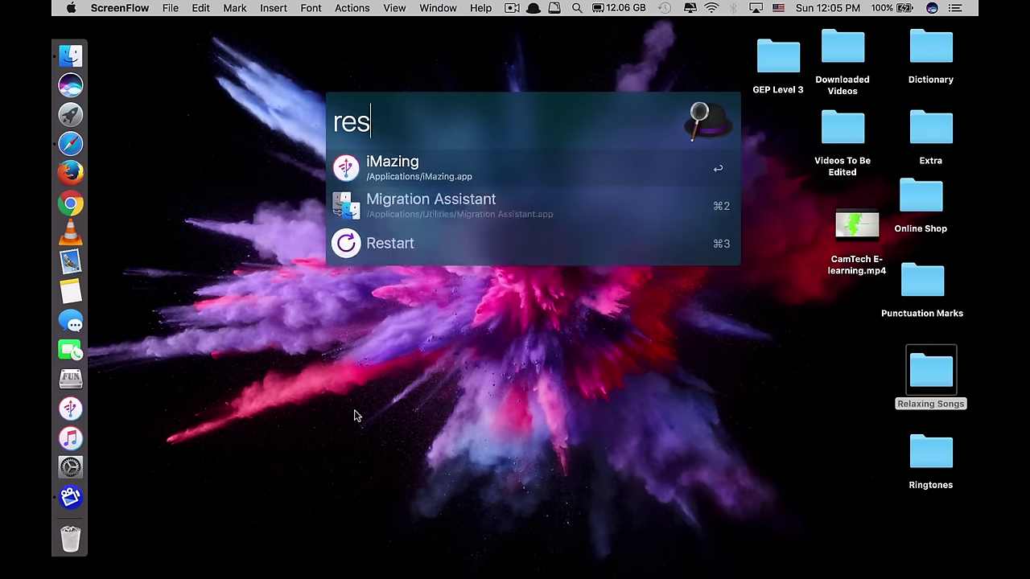
{"action": "type", "text": "sho"}
{"action": "key", "text": "BackSpace"}
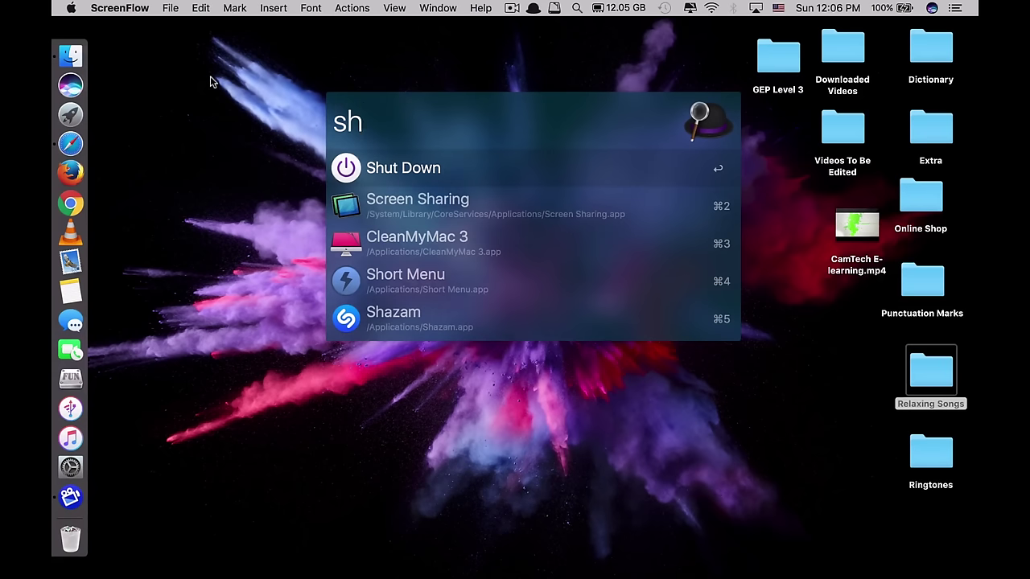
- Look at the Mac's built-in Restart and Shut Down options and dismiss them without choosing one
{"action": "left_click", "coordinate": [70, 8]}
{"action": "left_click", "coordinate": [66, 8]}
{"action": "left_click", "coordinate": [68, 8]}
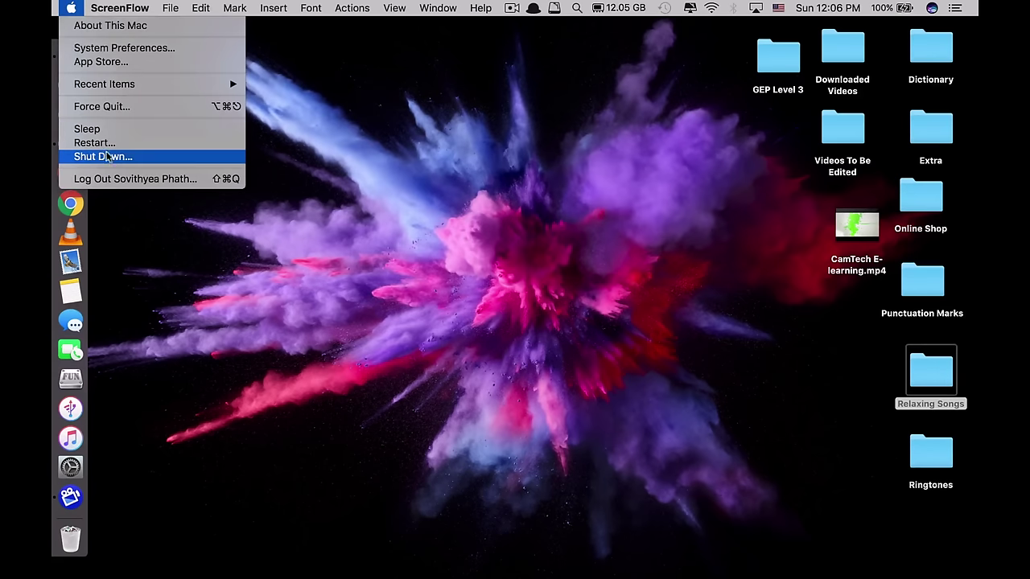
{"action": "left_click", "coordinate": [375, 259]}
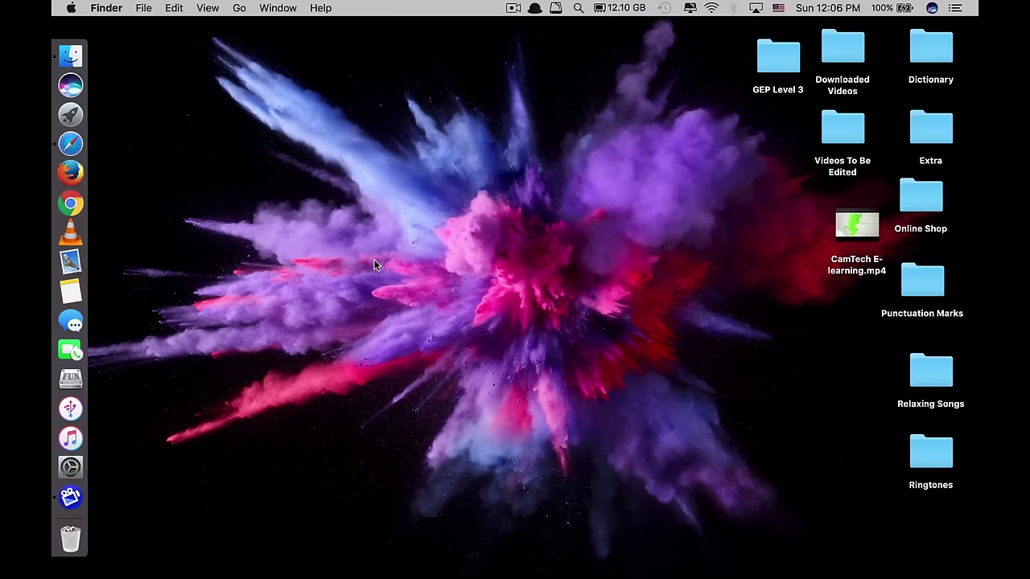
- Look at the Dock's Empty Trash option, dismiss it, and search Alfred for "empty"
{"action": "key", "text": "alt+space"}
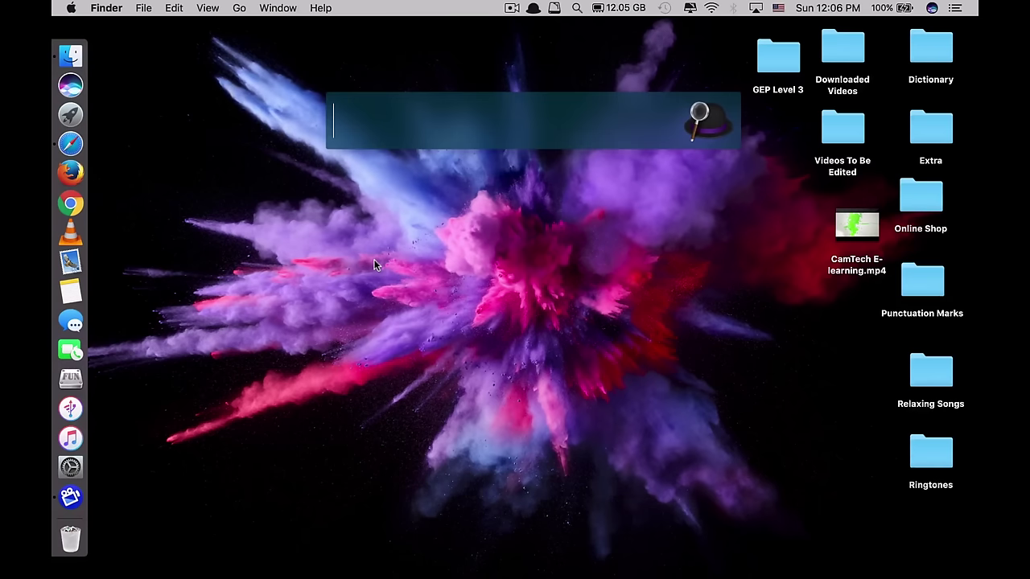
{"action": "right_click", "coordinate": [85, 548]}
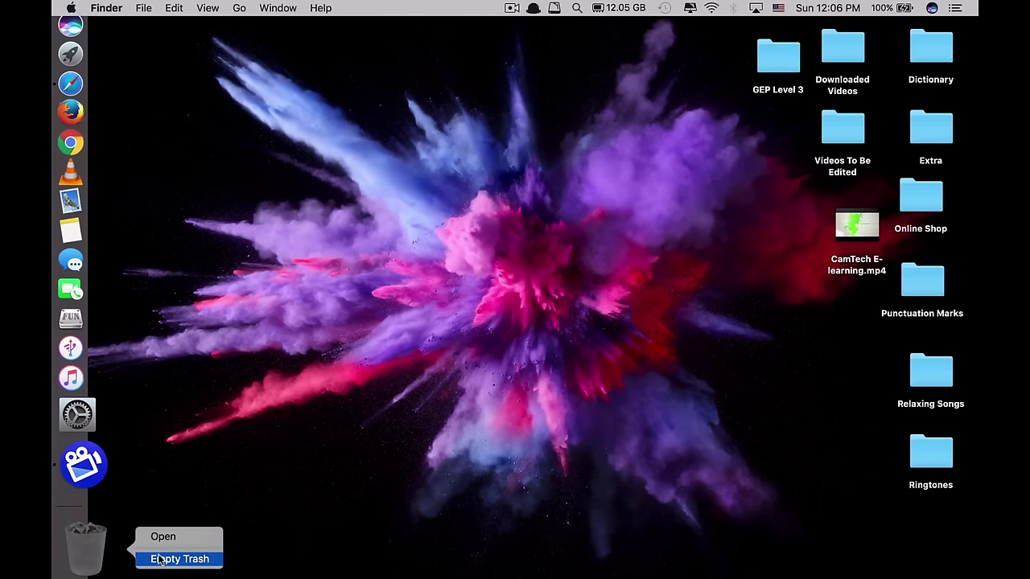
{"action": "left_click", "coordinate": [183, 567]}
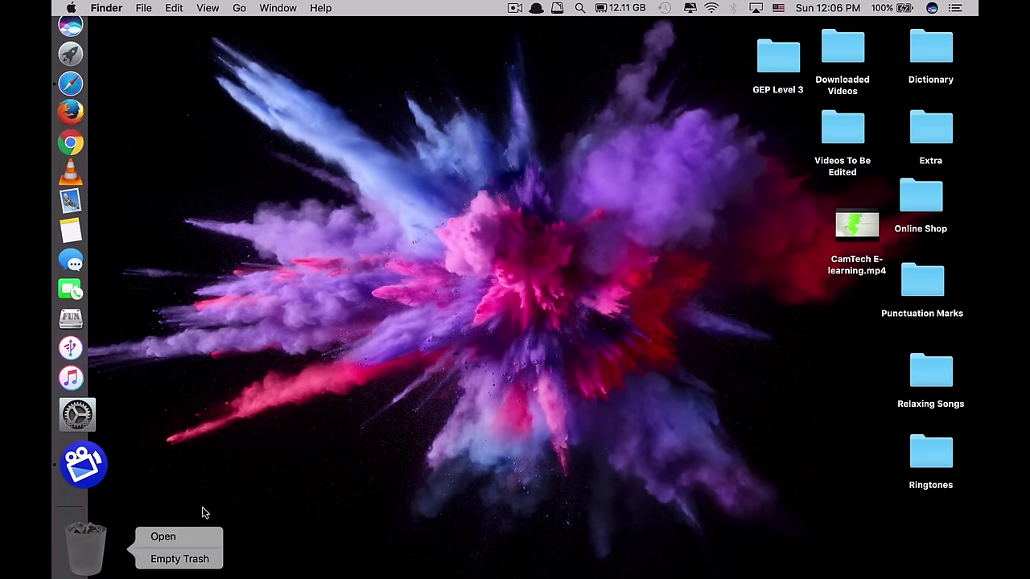
{"action": "key", "text": "alt+space"}
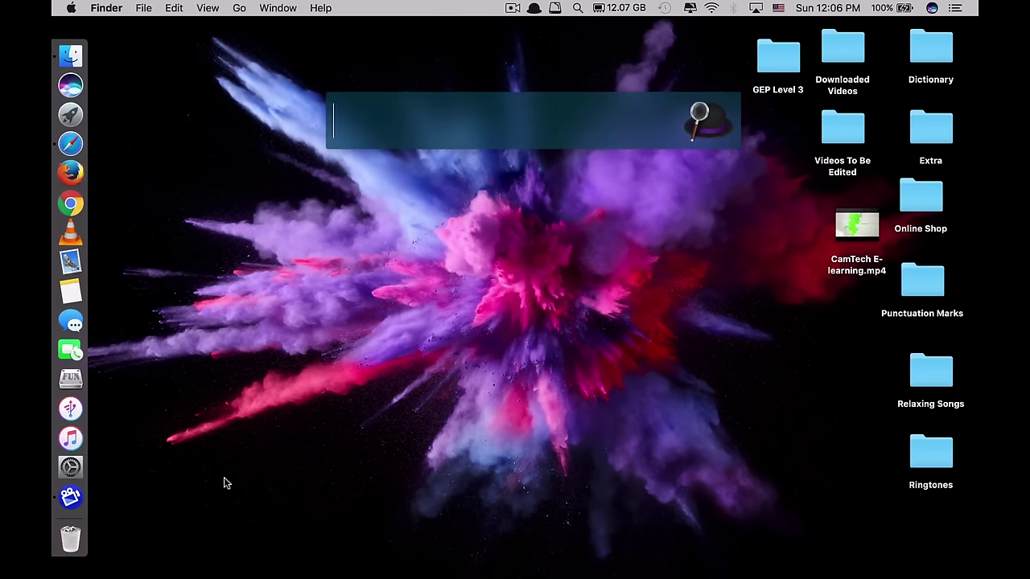
{"action": "type", "text": "empty"}
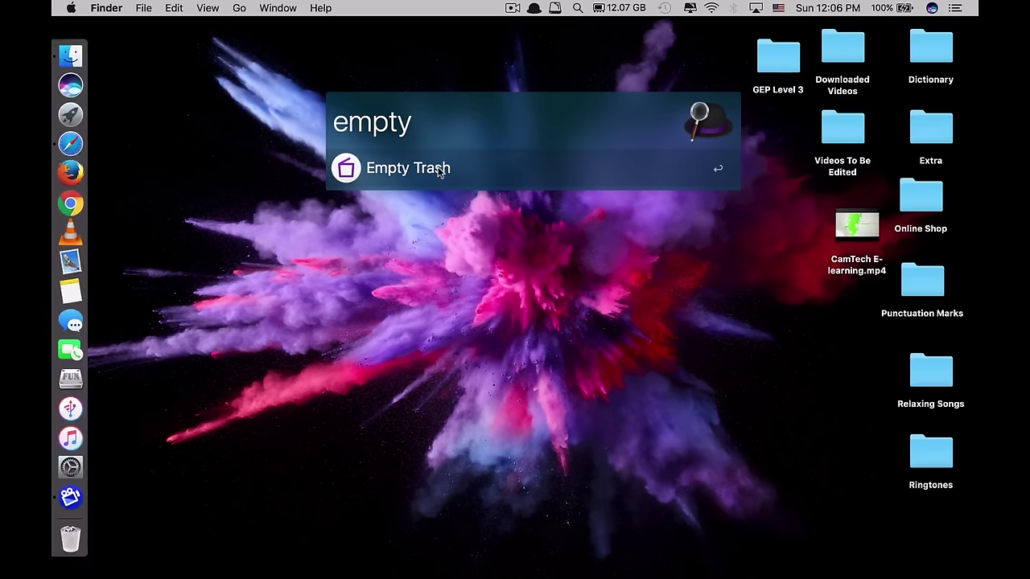
- Open the Trash, select all of its items, and close the window without deleting anything
{"action": "left_click", "coordinate": [71, 540]}
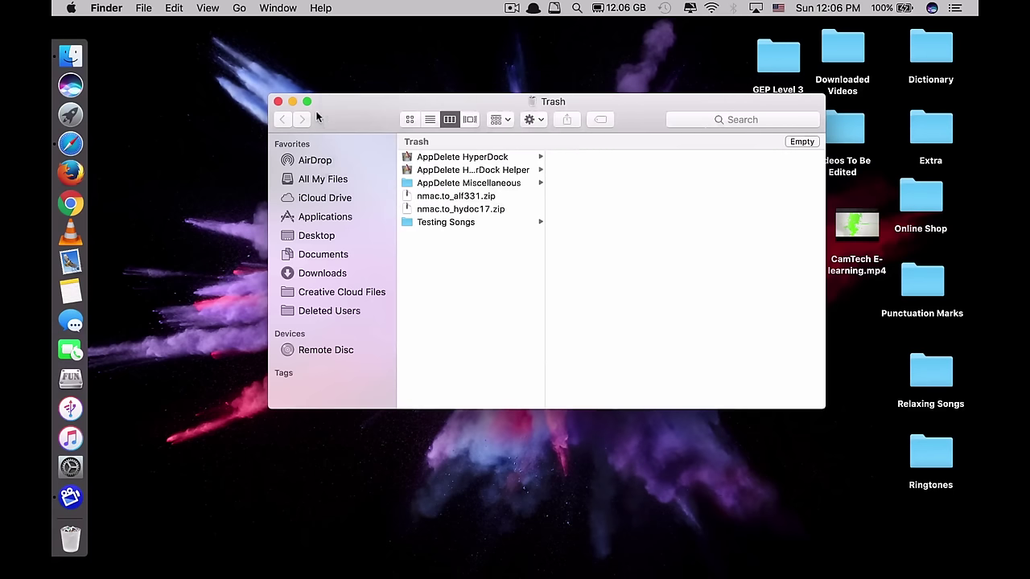
{"action": "key", "text": "super+a"}
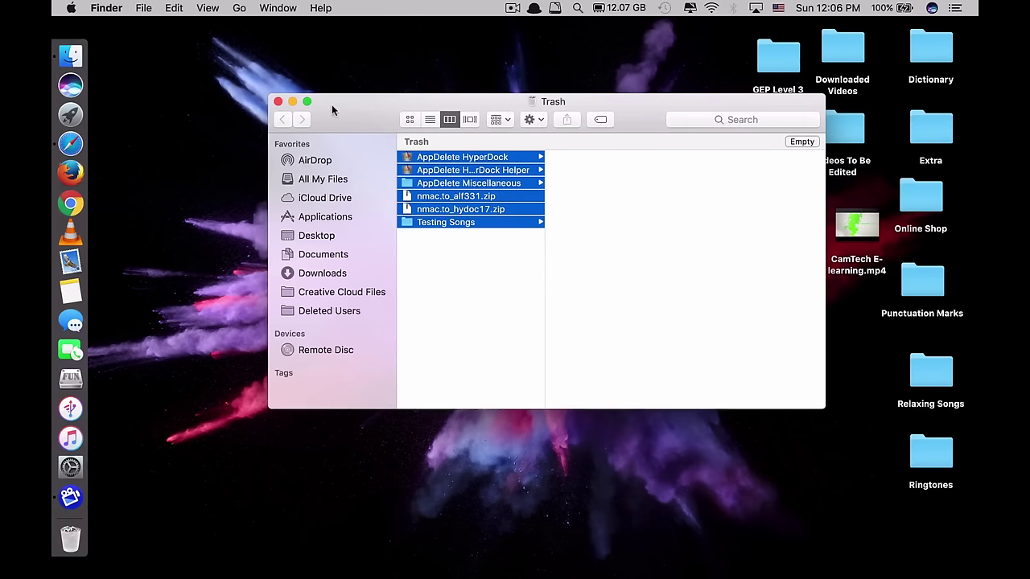
{"action": "left_click", "coordinate": [278, 103]}
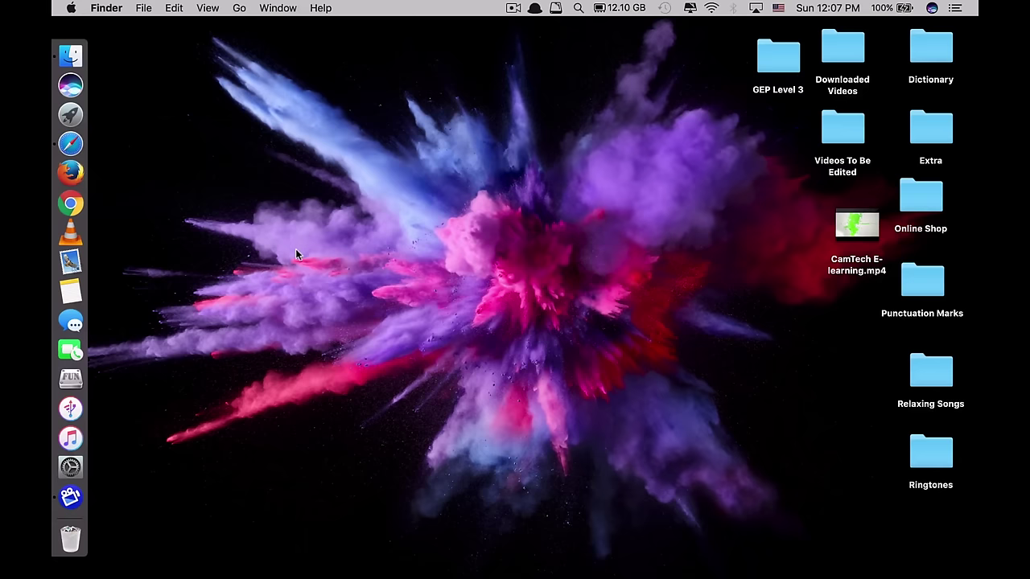
- Empty the Trash with Alfred's Empty Trash command, check the Trash contents, and close the window
{"action": "right_click", "coordinate": [85, 543]}
{"action": "left_click", "coordinate": [165, 550]}
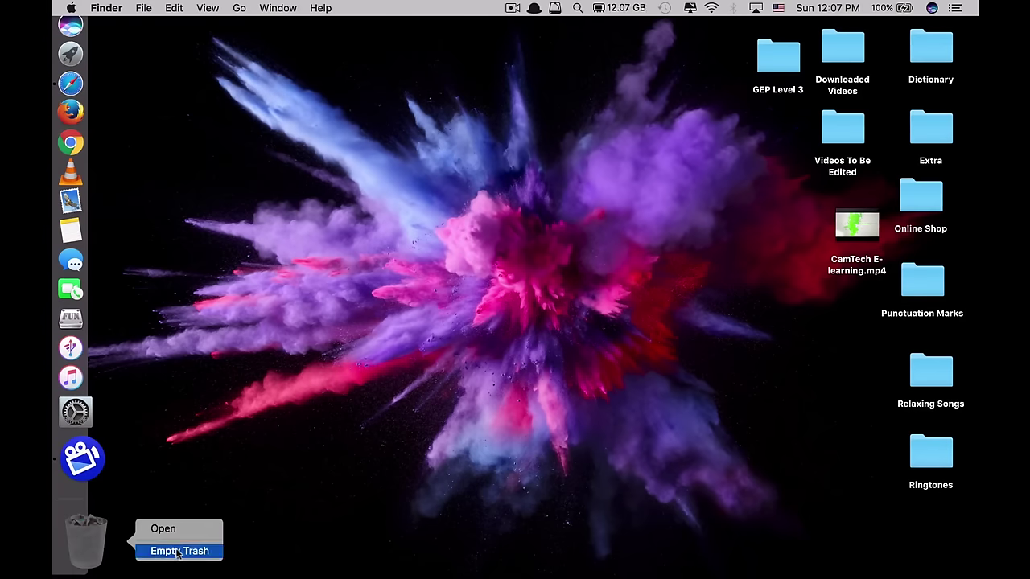
{"action": "key", "text": "alt+space"}
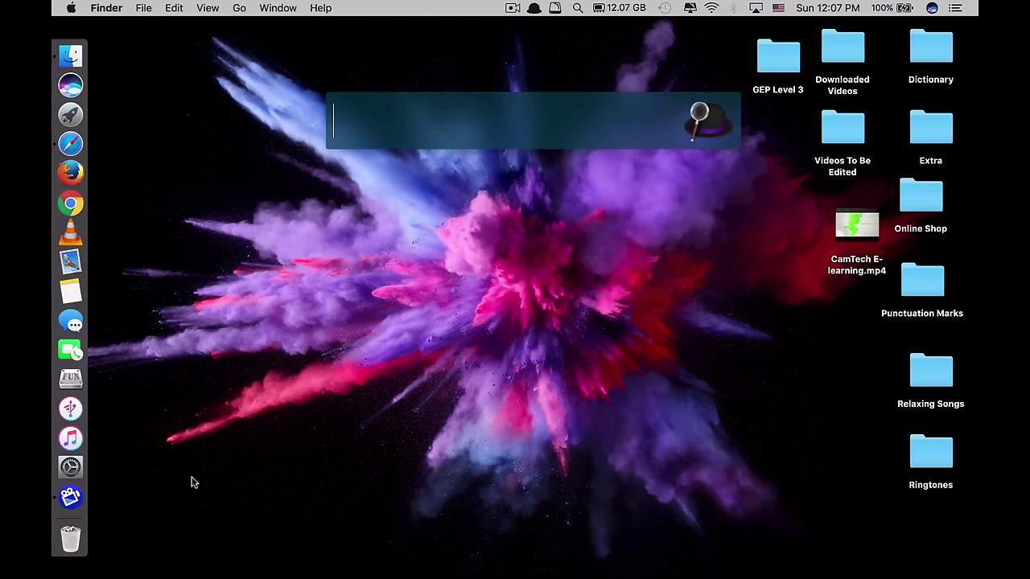
{"action": "type", "text": "empt"}
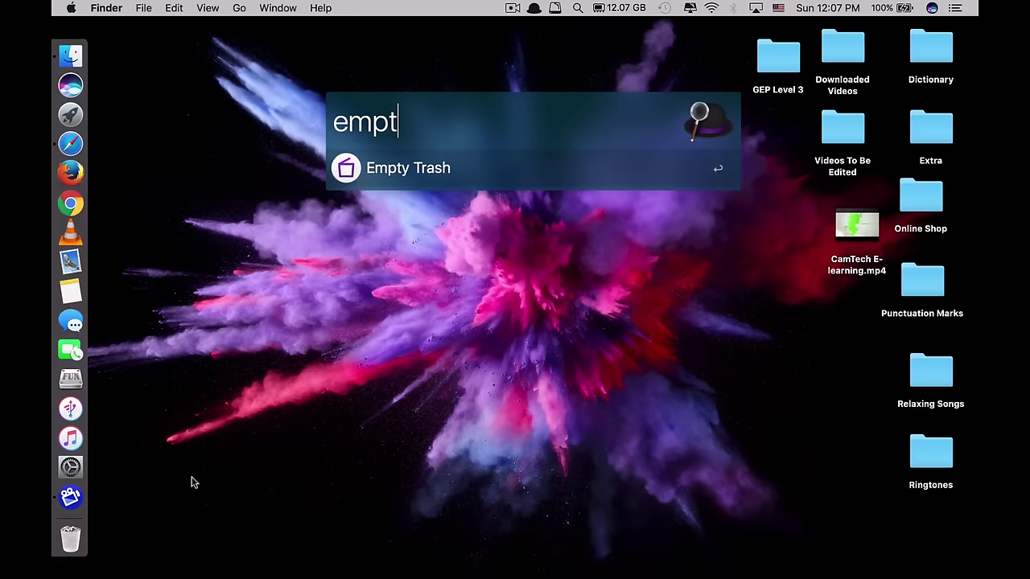
{"action": "key", "text": "Return"}
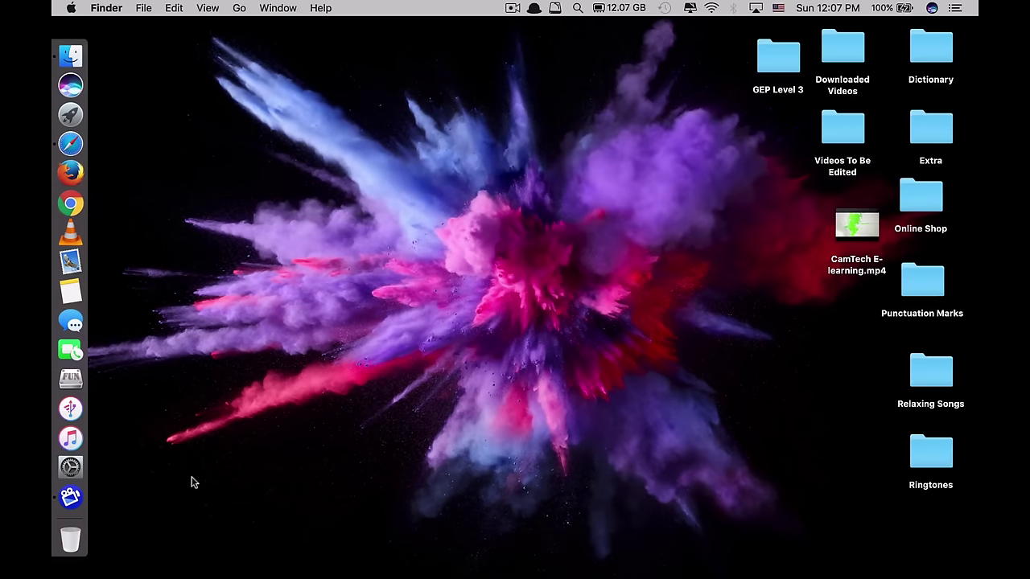
{"action": "left_click", "coordinate": [71, 539]}
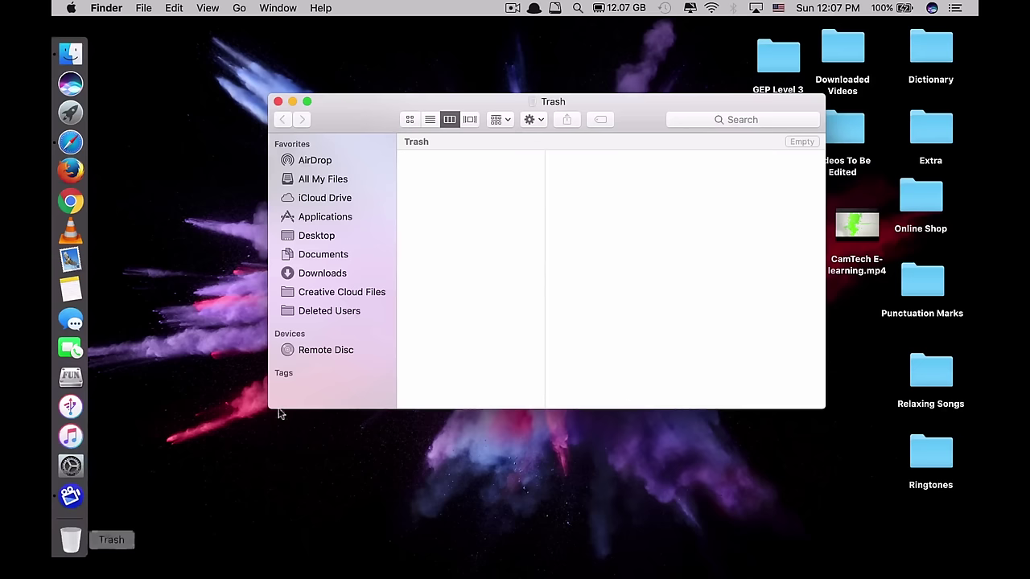
{"action": "left_click", "coordinate": [277, 101]}
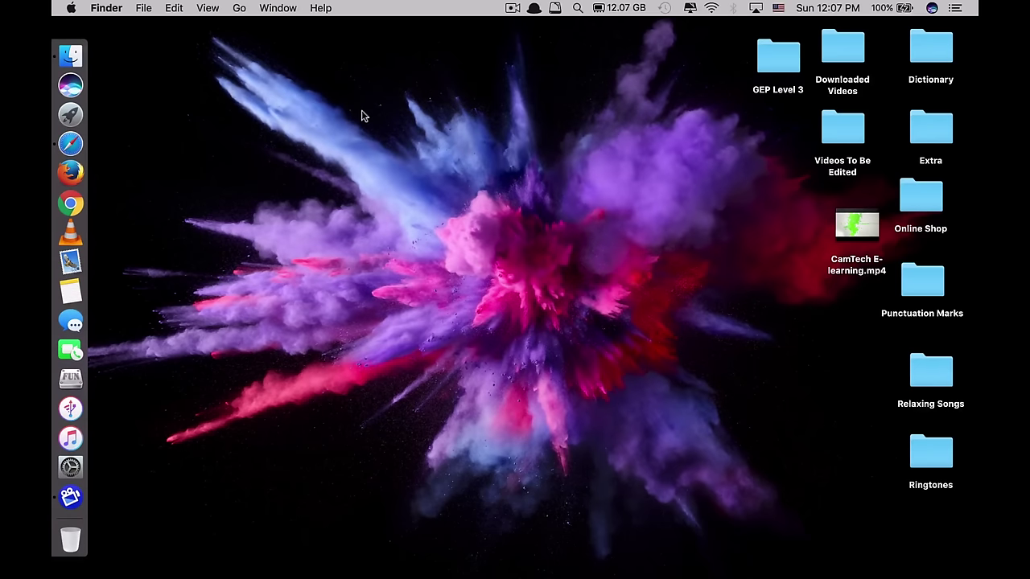
- Search Alfred for "quit" to examine its commands for quitting apps, and dismiss it without running any
{"action": "key", "text": "alt+space"}
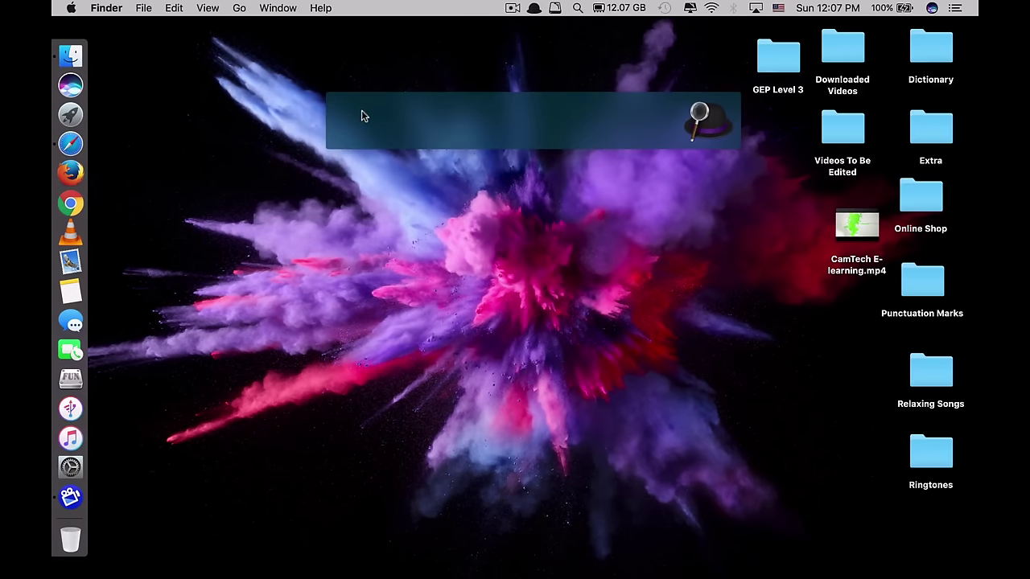
{"action": "type", "text": "quit"}
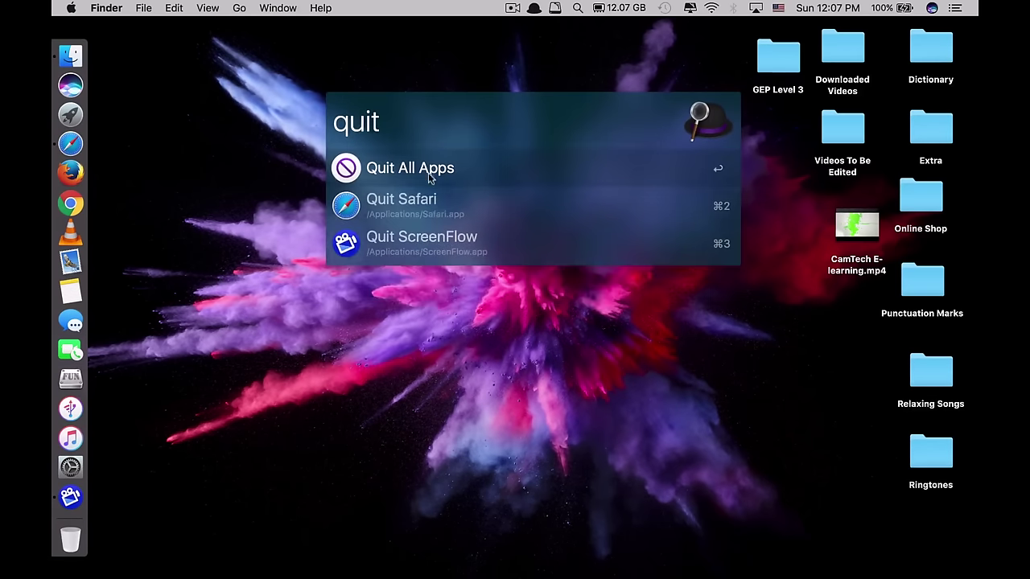
{"action": "left_click", "coordinate": [394, 166]}
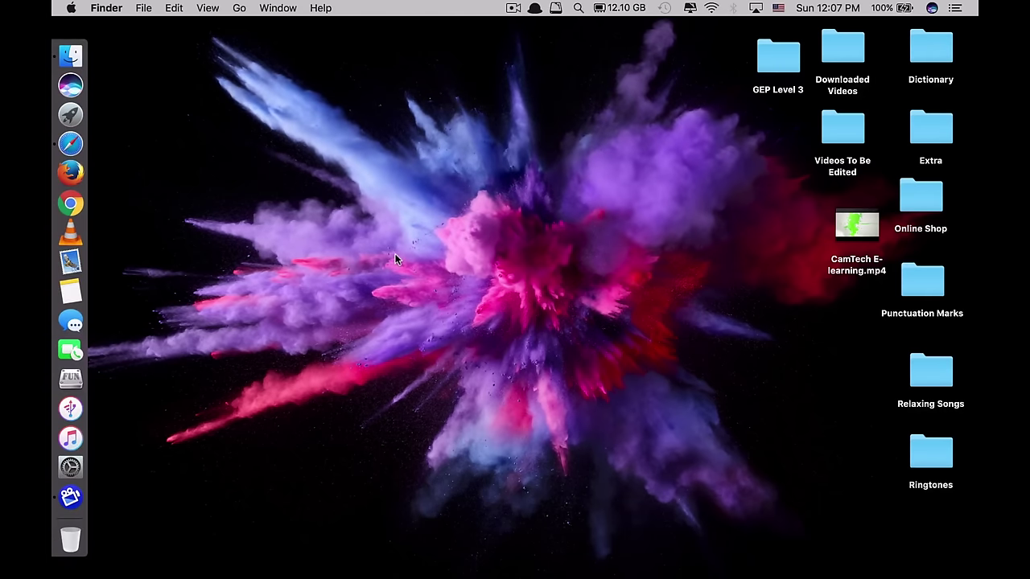
{"action": "key", "text": "c"}
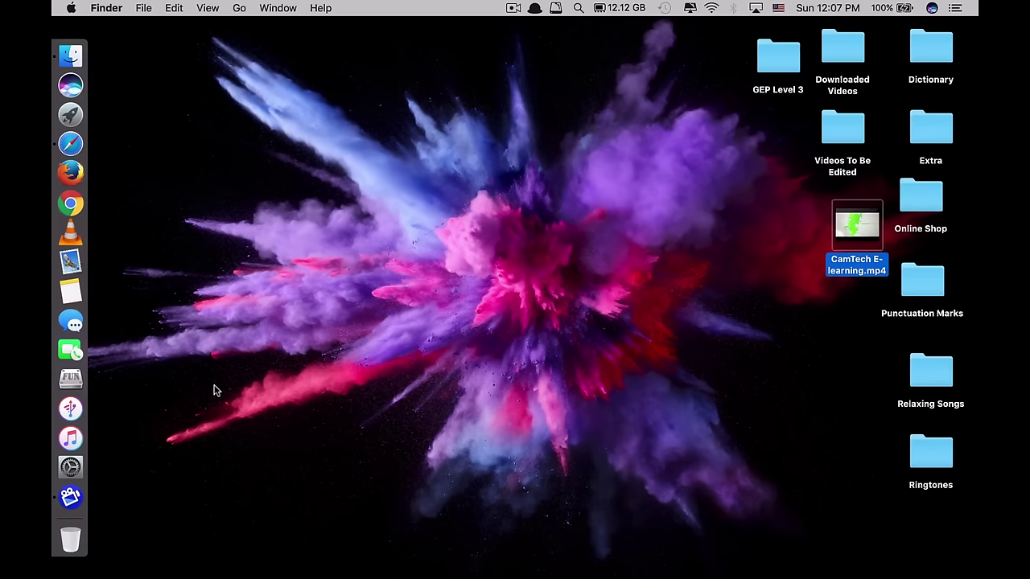
{"action": "key", "text": "alt+space"}
{"action": "type", "text": "quit"}
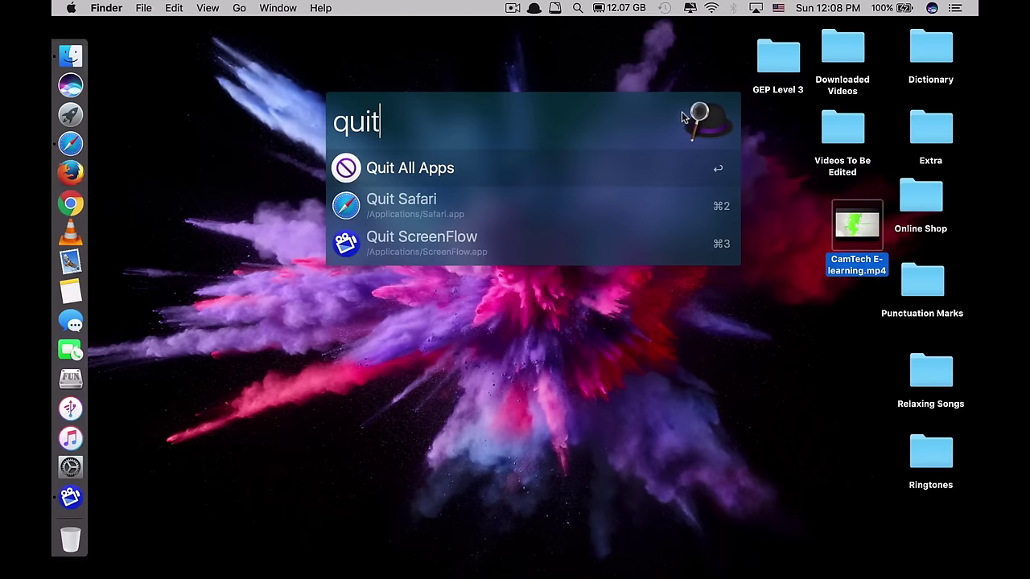
{"action": "key", "text": "BackSpace"}
{"action": "key", "text": "BackSpace"}
{"action": "key", "text": "BackSpace"}
{"action": "key", "text": "BackSpace"}
{"action": "left_click", "coordinate": [608, 238]}
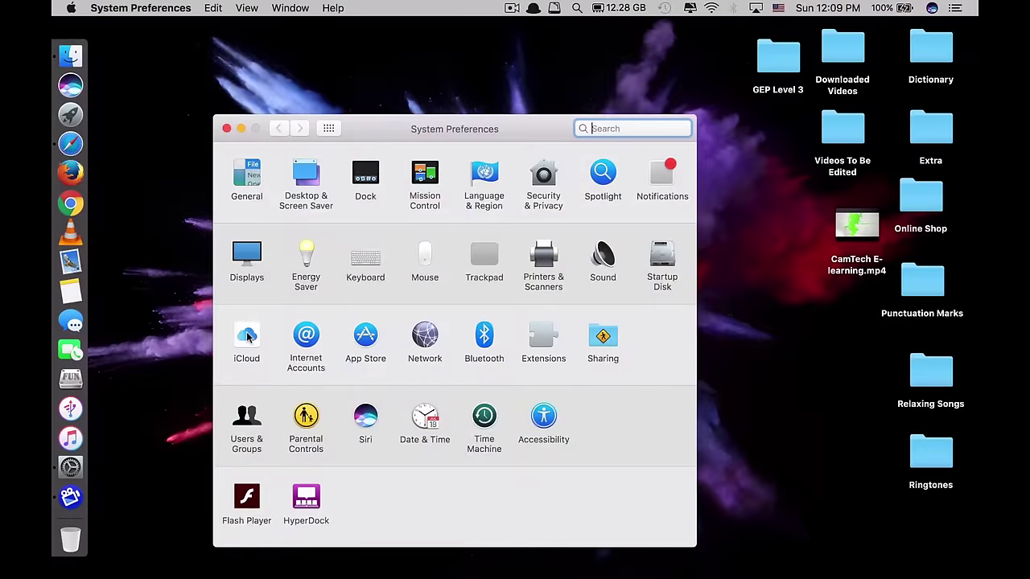
- Check the iCloud account in System Preferences, close the window, and check which Wi-Fi network the Mac uses
{"action": "left_click", "coordinate": [248, 338]}
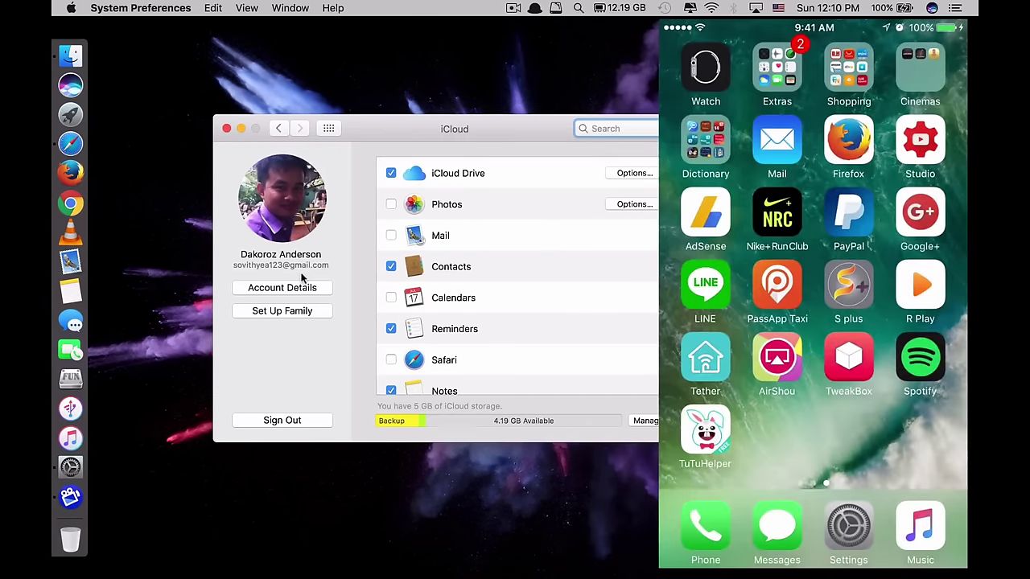
{"action": "left_click", "coordinate": [227, 129]}
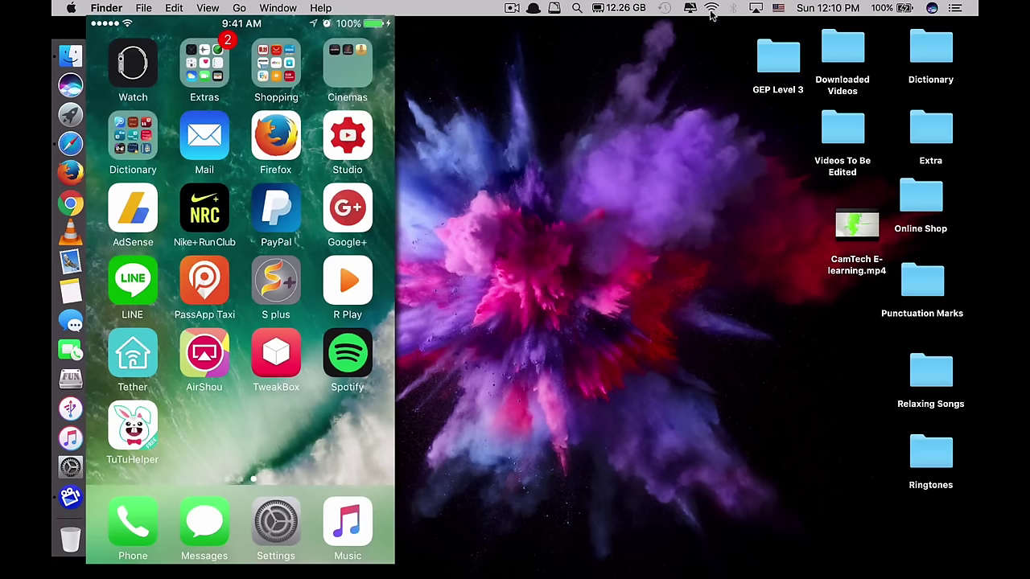
{"action": "left_click", "coordinate": [712, 10]}
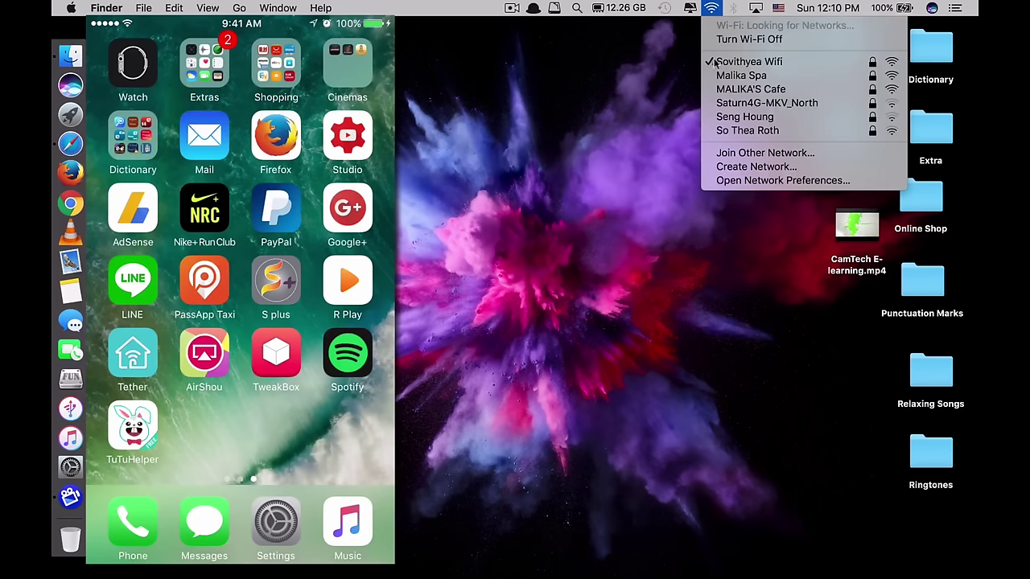
{"action": "left_click", "coordinate": [676, 62]}
- Turn on Bluetooth on the Mac
{"action": "left_click", "coordinate": [733, 9]}
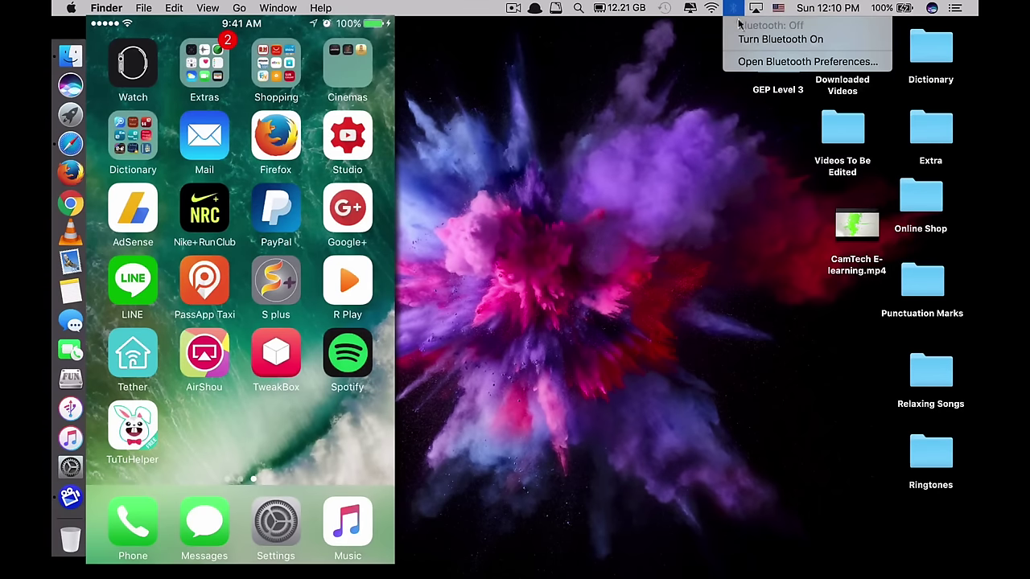
{"action": "left_click", "coordinate": [742, 39]}
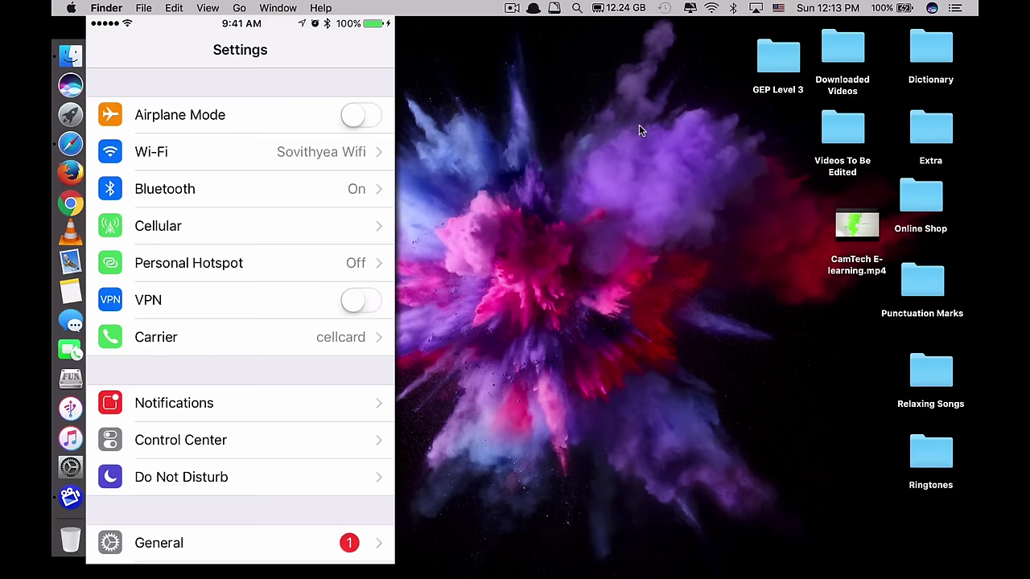
- Connect the Mac to the iPhone's Personal Hotspot and check the connection in the list of Wi-Fi networks
{"action": "left_click", "coordinate": [711, 8]}
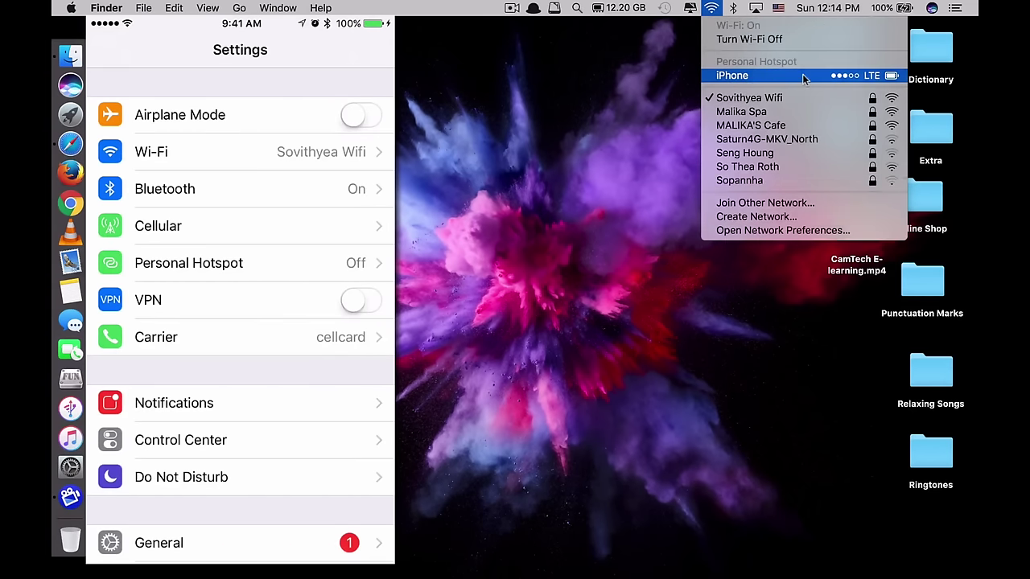
{"action": "left_click", "coordinate": [711, 8]}
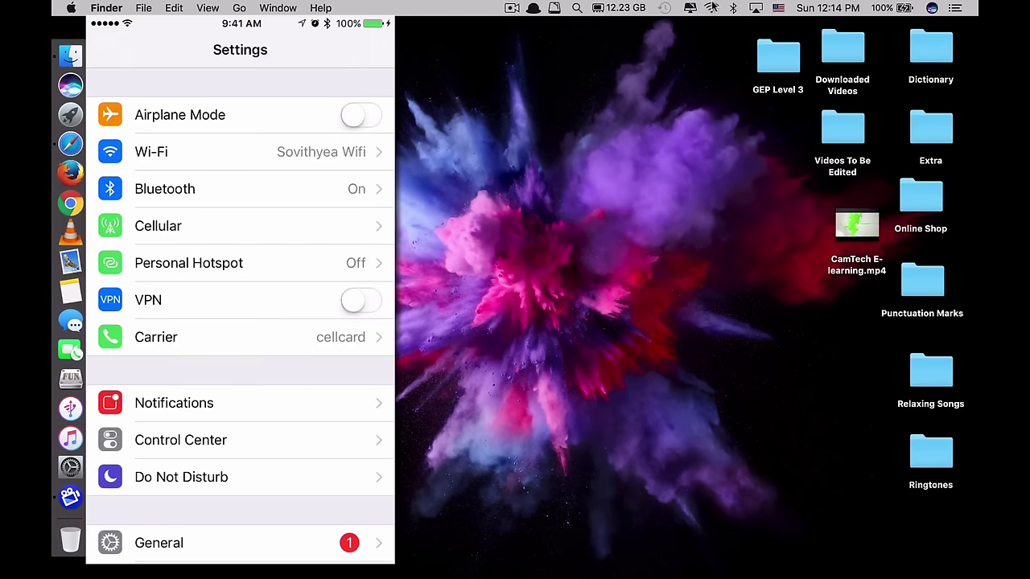
{"action": "left_click", "coordinate": [712, 9]}
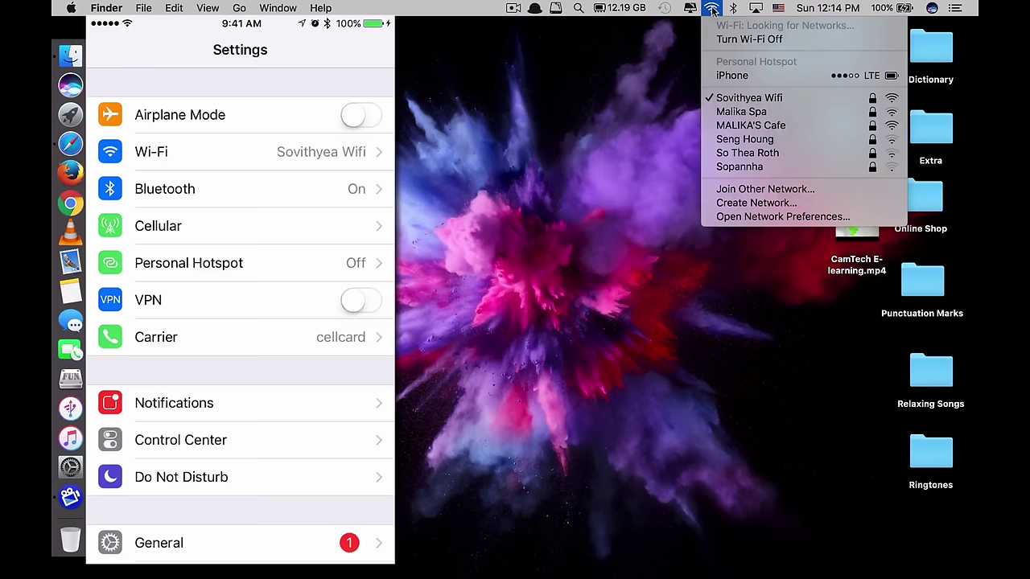
{"action": "left_click", "coordinate": [736, 77]}
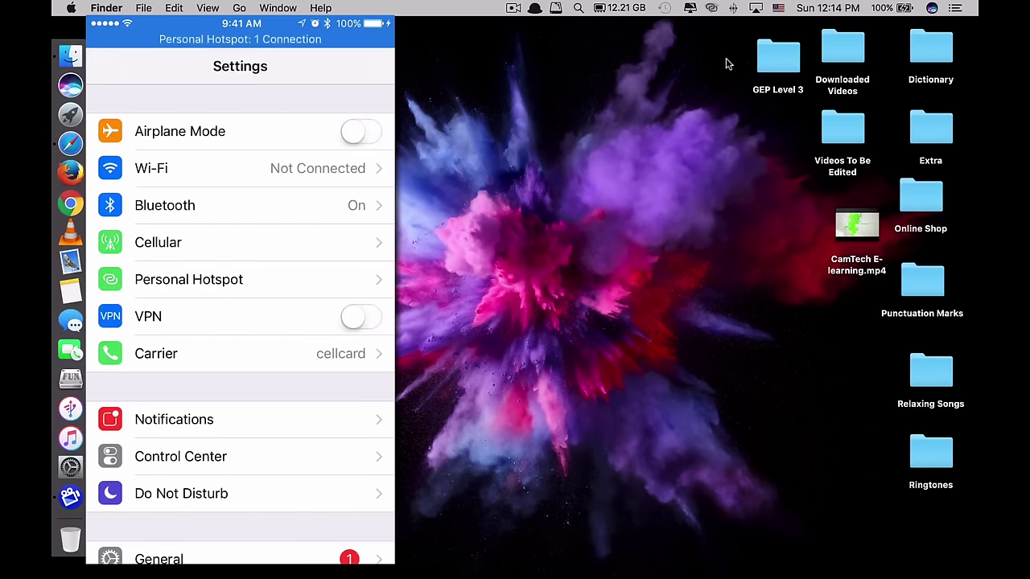
{"action": "left_click", "coordinate": [711, 9]}
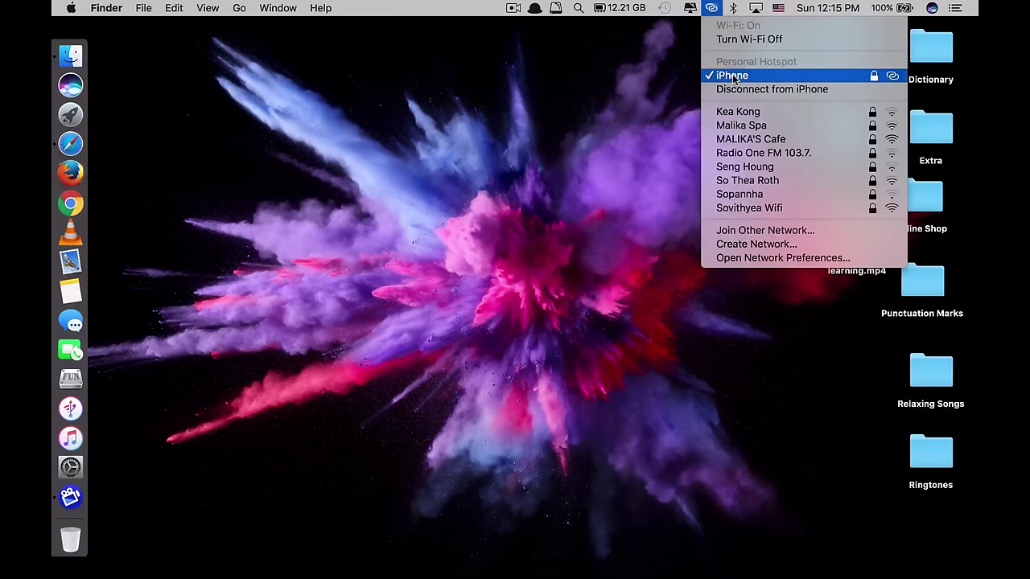
- Open Safari to test browsing over the iPhone's hotspot, and close its window
{"action": "left_click", "coordinate": [70, 143]}
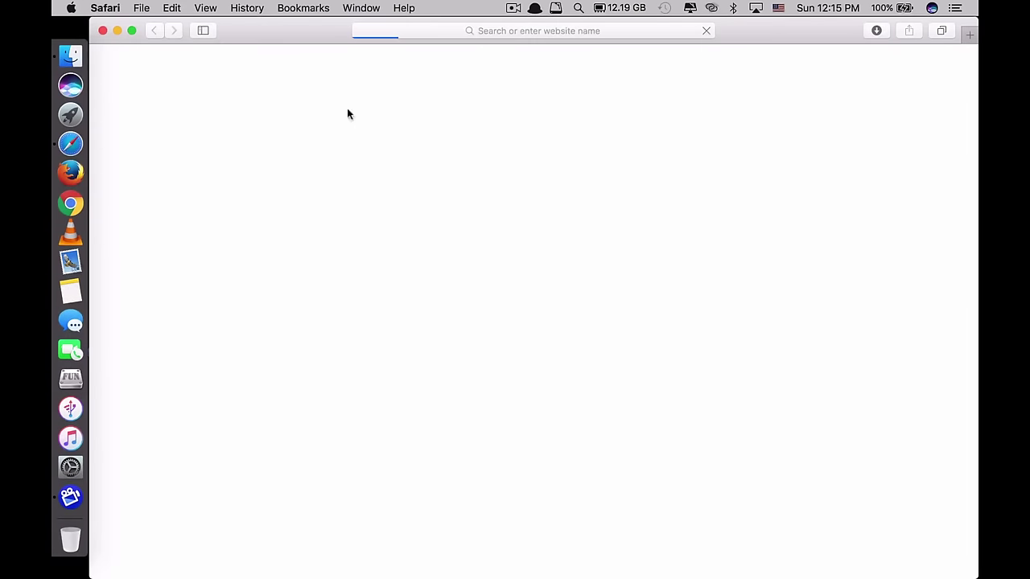
{"action": "left_click", "coordinate": [103, 30]}
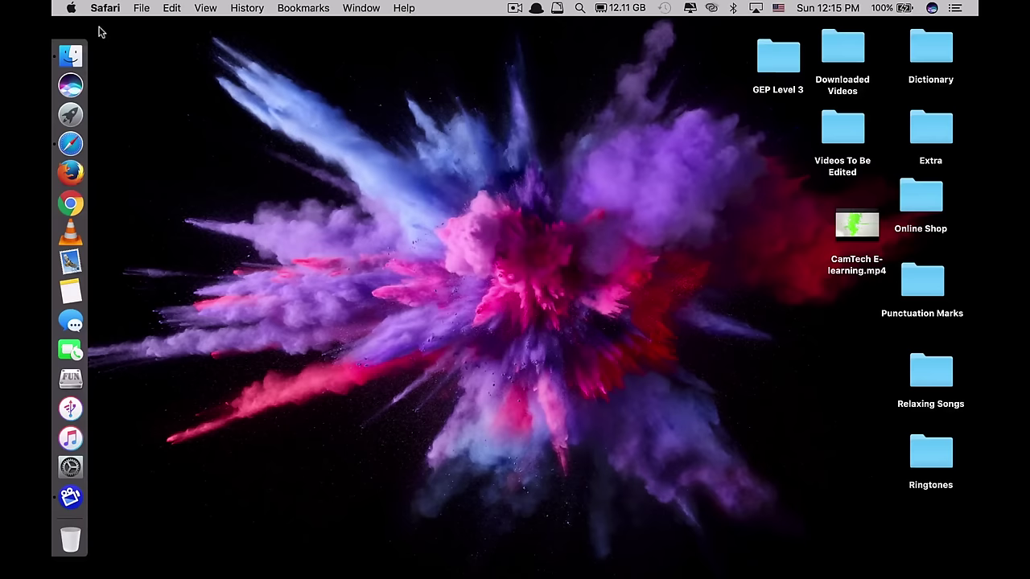
{"action": "left_click", "coordinate": [380, 172]}
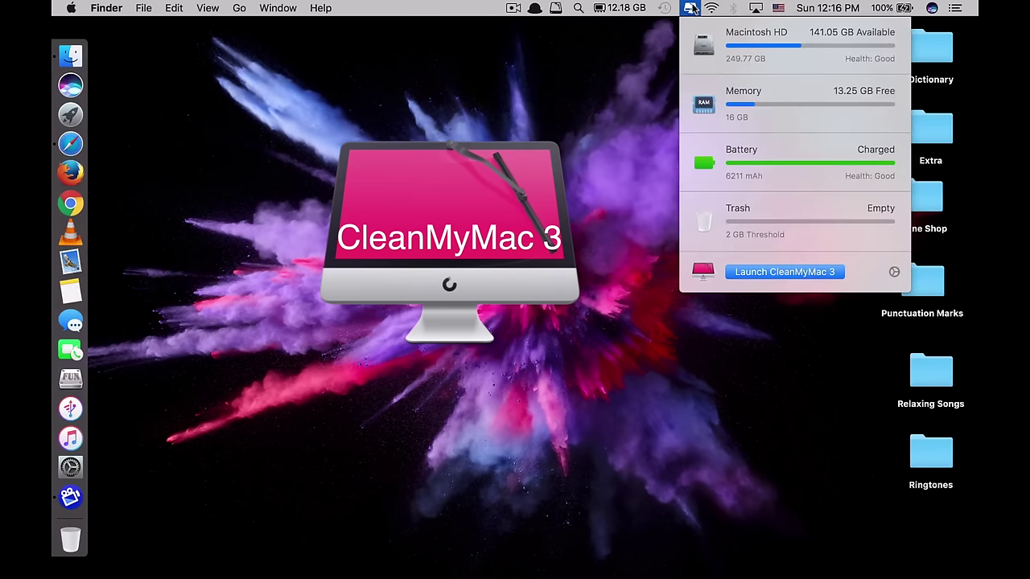
- Launch CleanMyMac 3 and run a Smart Cleanup scan of the Mac
{"action": "left_click", "coordinate": [630, 247]}
{"action": "key", "text": "F4"}
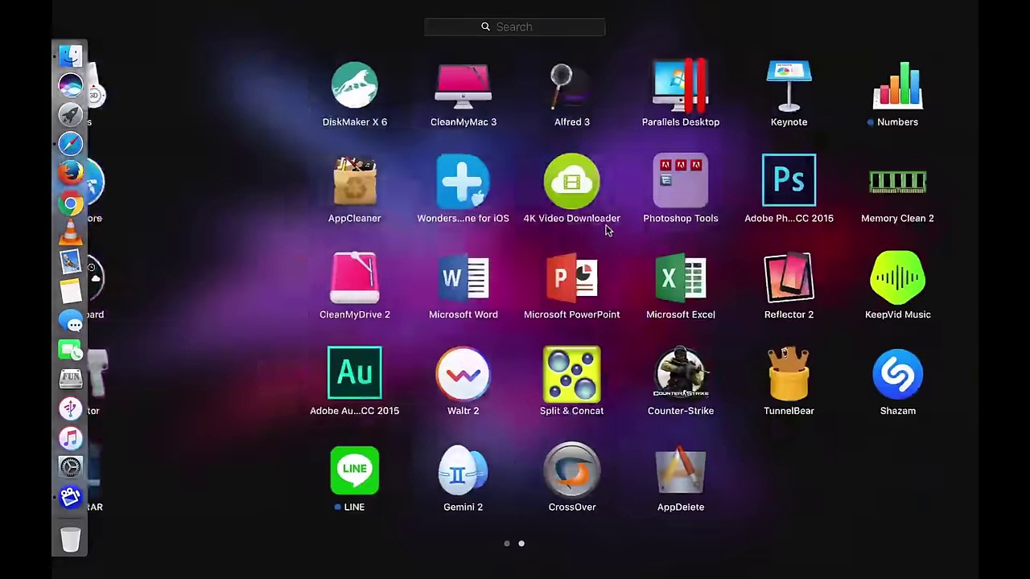
{"action": "left_click", "coordinate": [323, 128]}
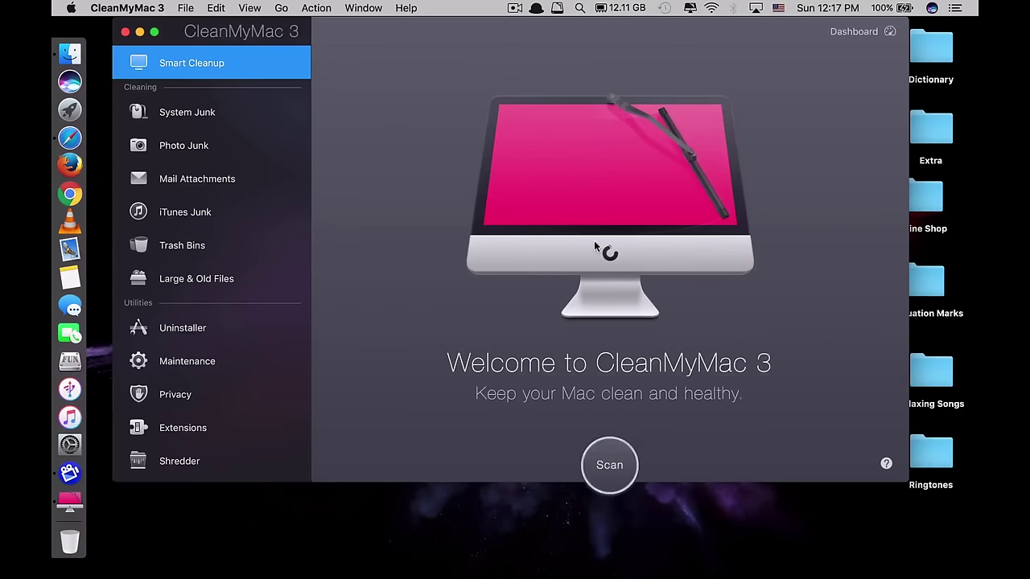
{"action": "left_click", "coordinate": [610, 467]}
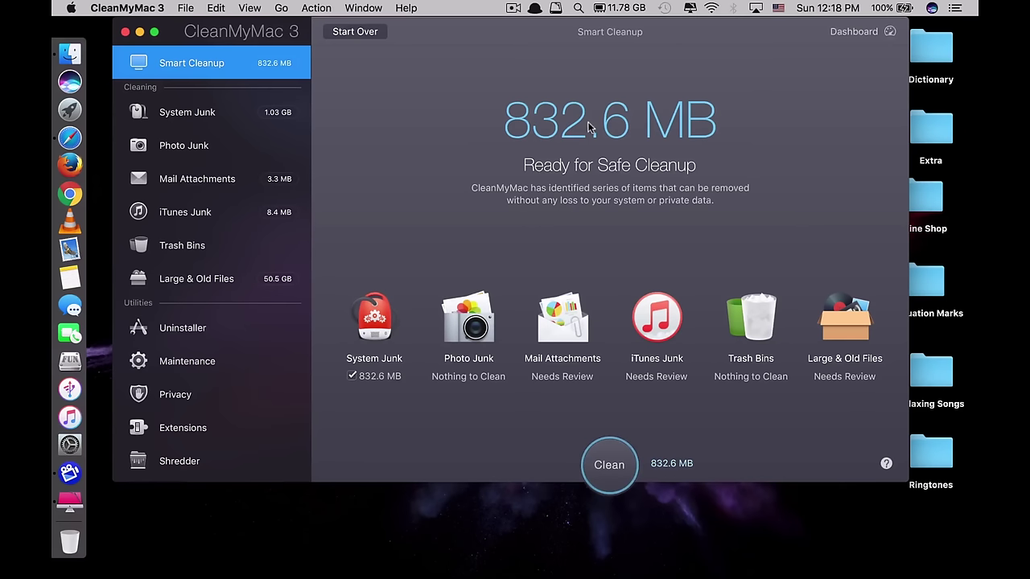
- Clean the junk selected by Smart Cleanup, quitting Safari so that its related items are removed too
{"action": "left_click", "coordinate": [607, 448]}
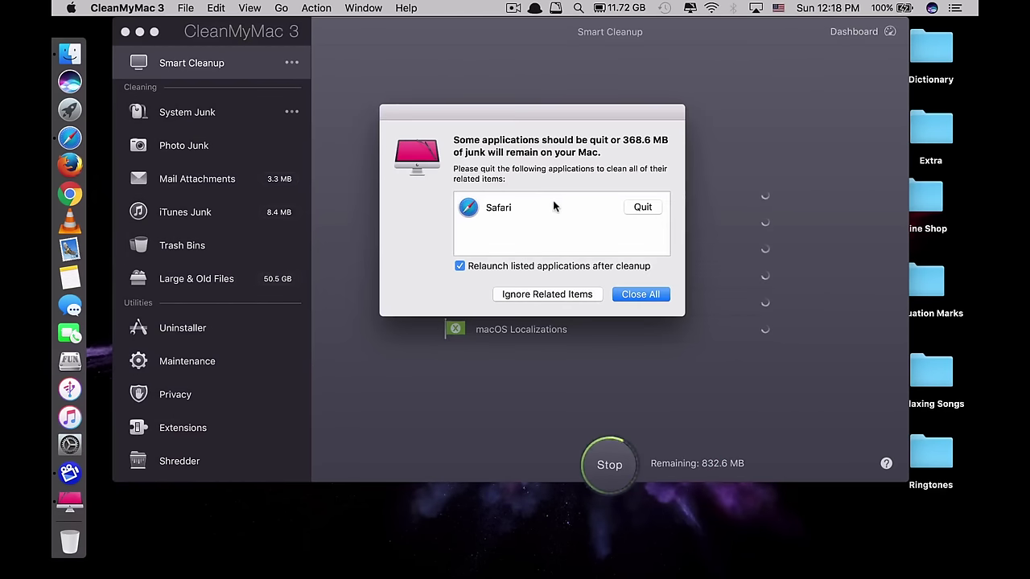
{"action": "left_click", "coordinate": [643, 208]}
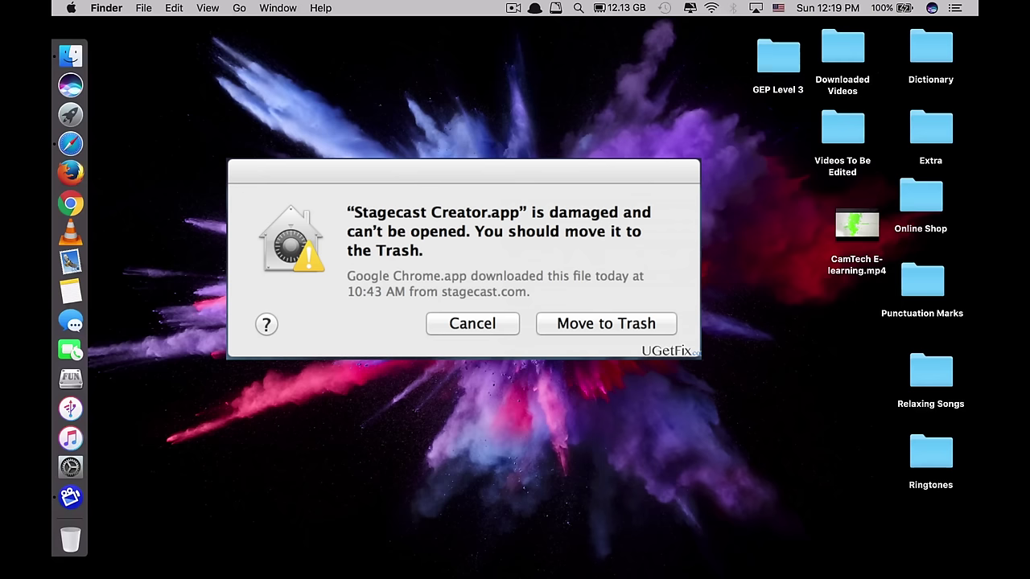
- Look through the utilities folder on Launchpad's first page, and leave Launchpad without starting an app
{"action": "key", "text": "Escape"}
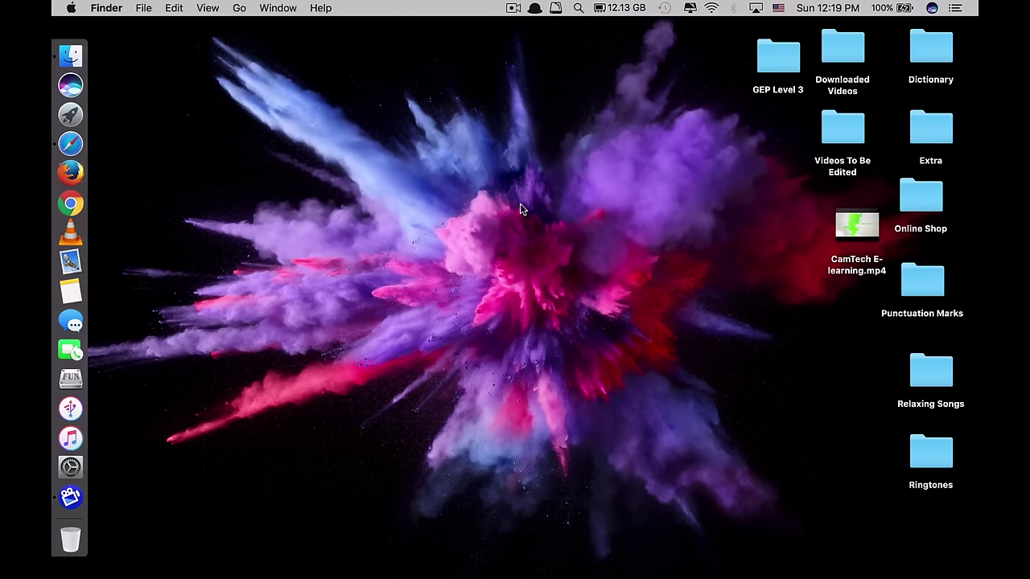
{"action": "key", "text": "F4"}
{"action": "scroll", "coordinate": [521, 242], "scroll_direction": "left", "scroll_amount": 2}
{"action": "left_click", "coordinate": [523, 266]}
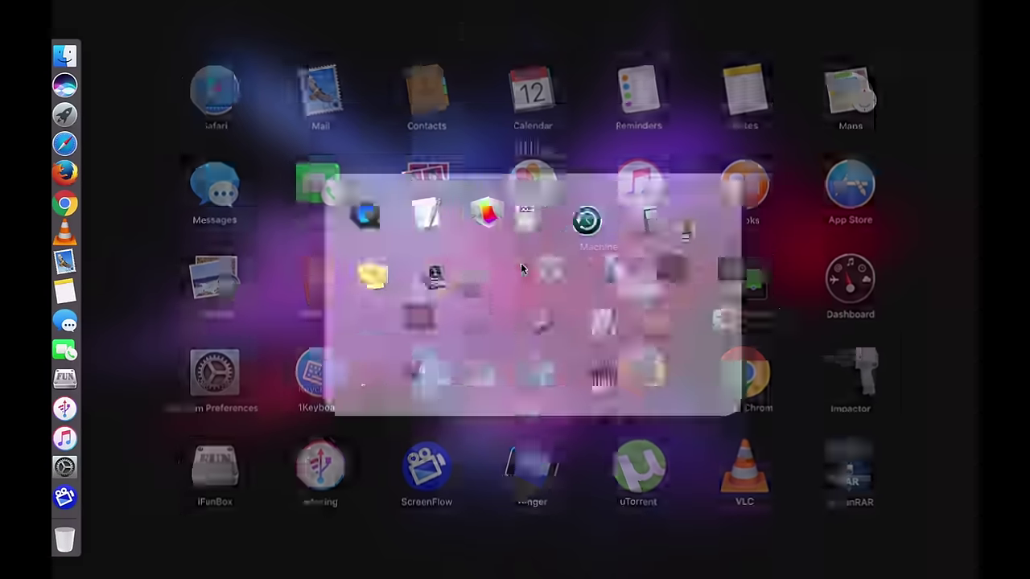
{"action": "key", "text": "F4"}
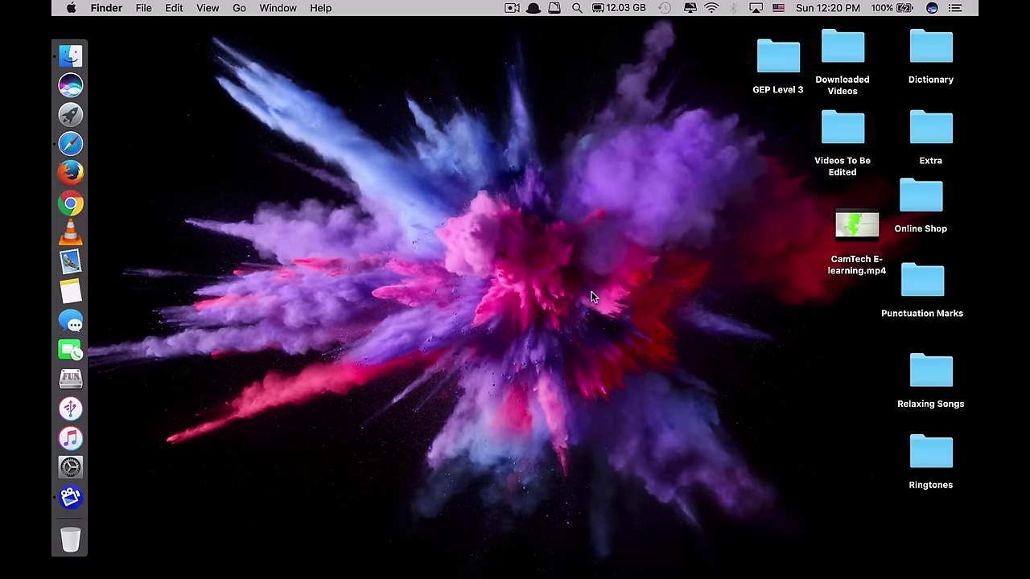
- Search Alfred for "ter" and open Terminal
{"action": "key", "text": "cmd+space"}
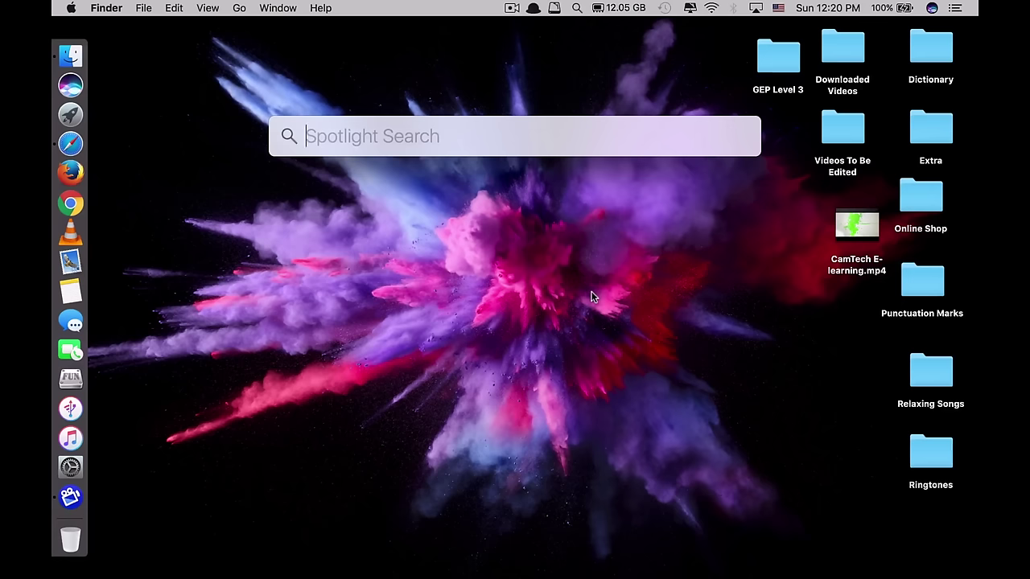
{"action": "key", "text": "alt+space"}
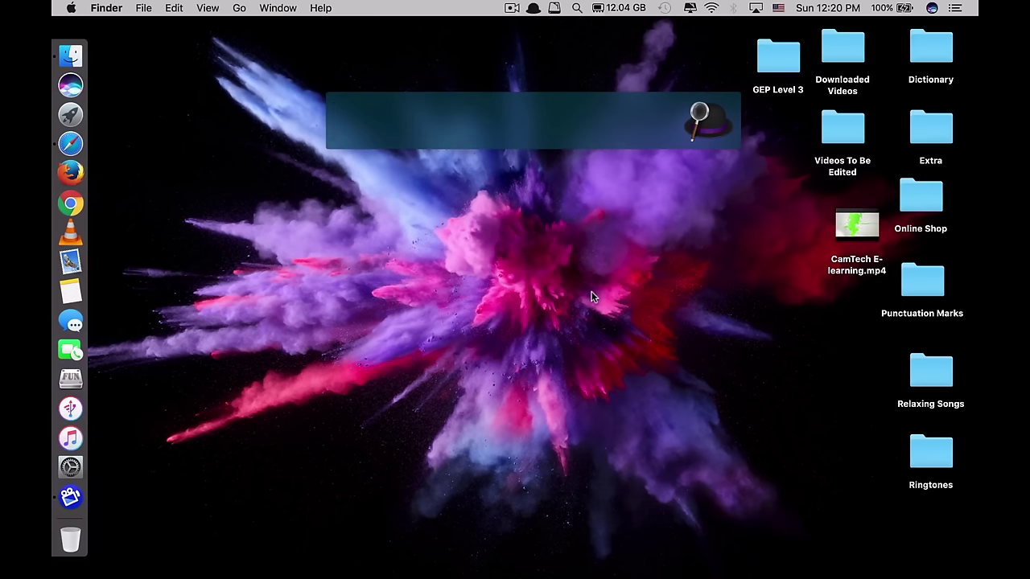
{"action": "type", "text": "ter"}
{"action": "key", "text": "Return"}
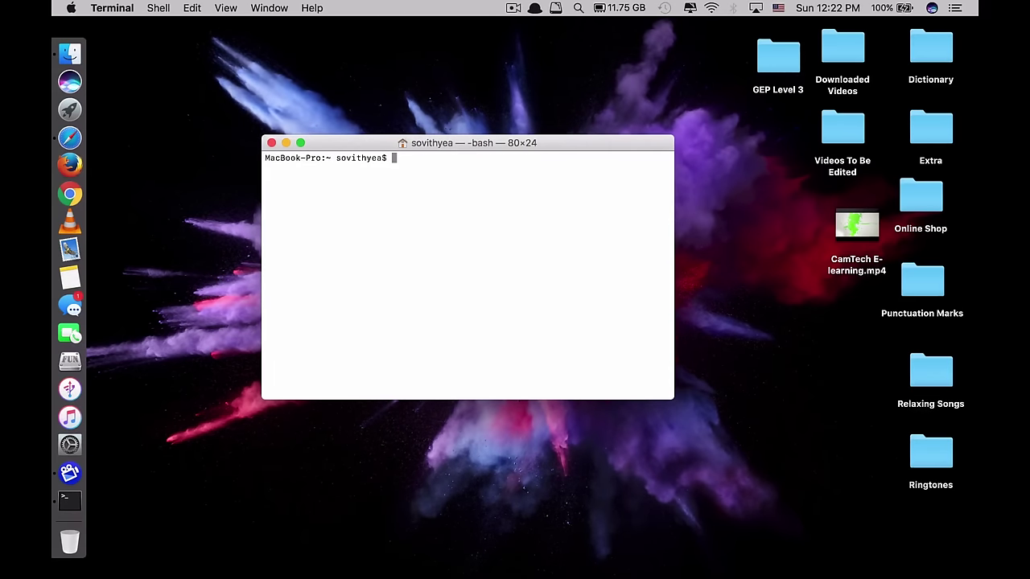
- Run "sudo spctl --master-disable" in Terminal, and authorize it with the account password
{"action": "type", "text": "sudo spctl --master-disab"}
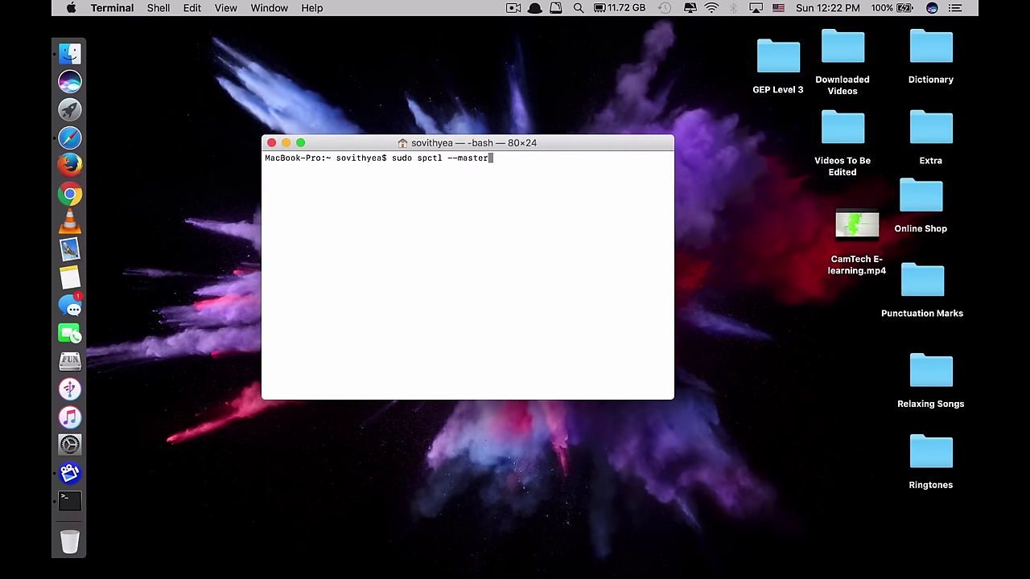
{"action": "type", "text": "le"}
{"action": "key", "text": "Return"}
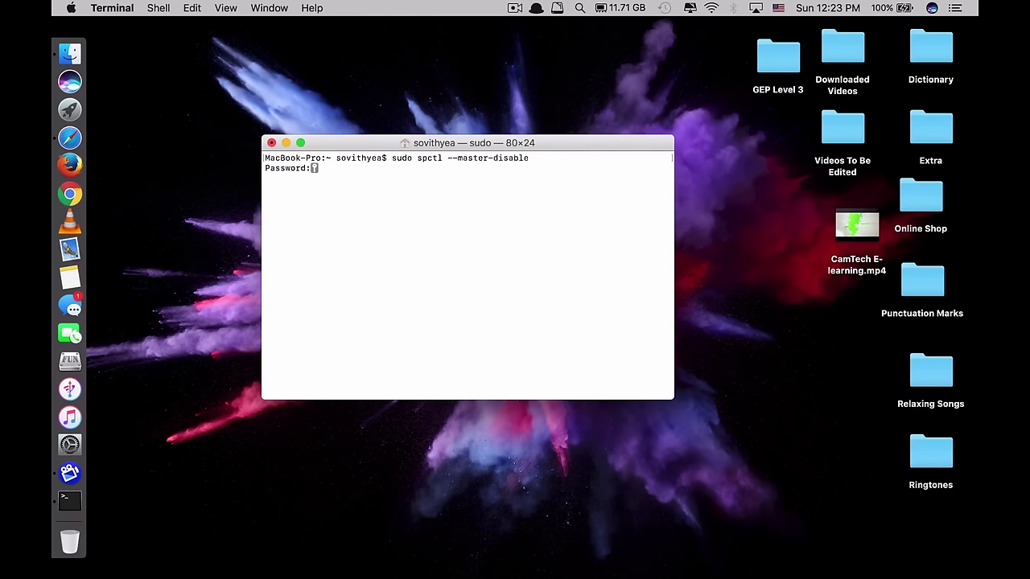
{"action": "key", "text": "Return"}
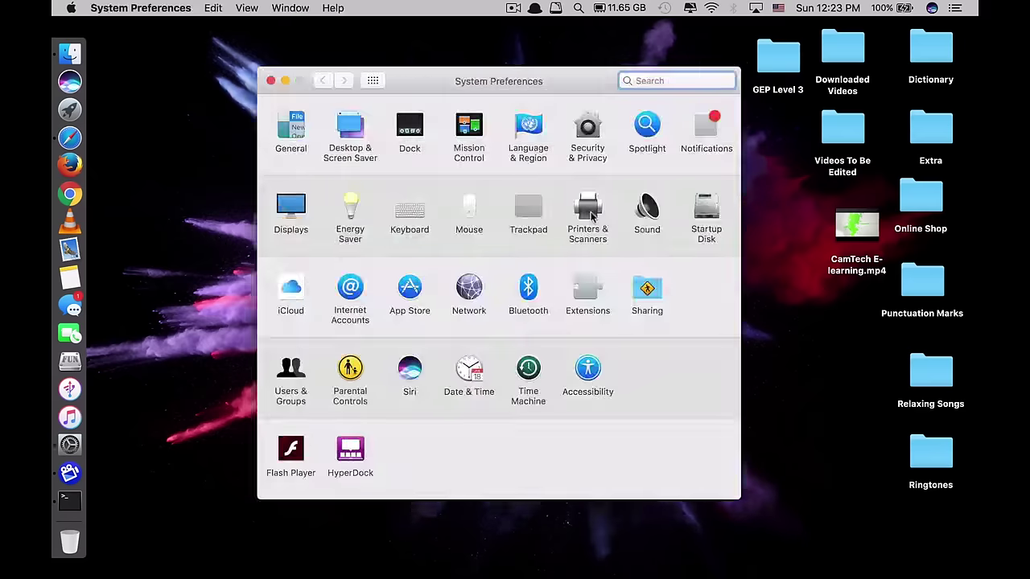
- Check in the Security & Privacy preferences where apps may be downloaded from, and close the window
{"action": "left_click", "coordinate": [585, 127]}
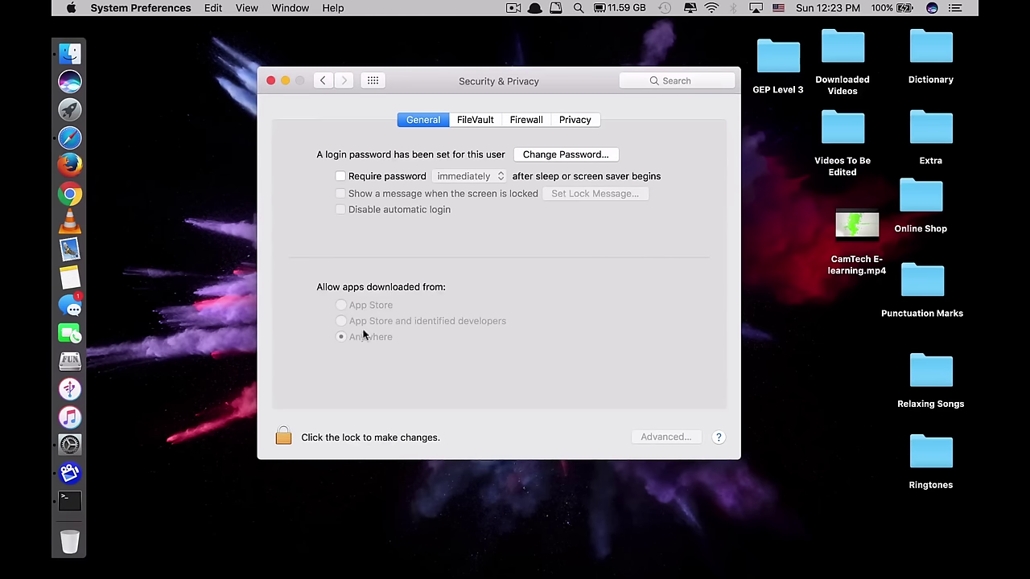
{"action": "left_click", "coordinate": [271, 82]}
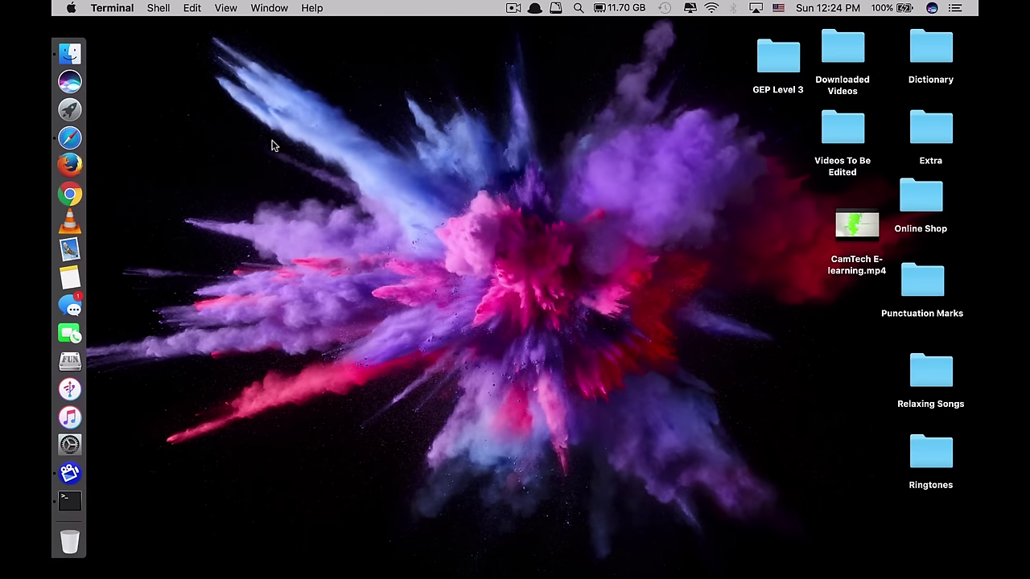
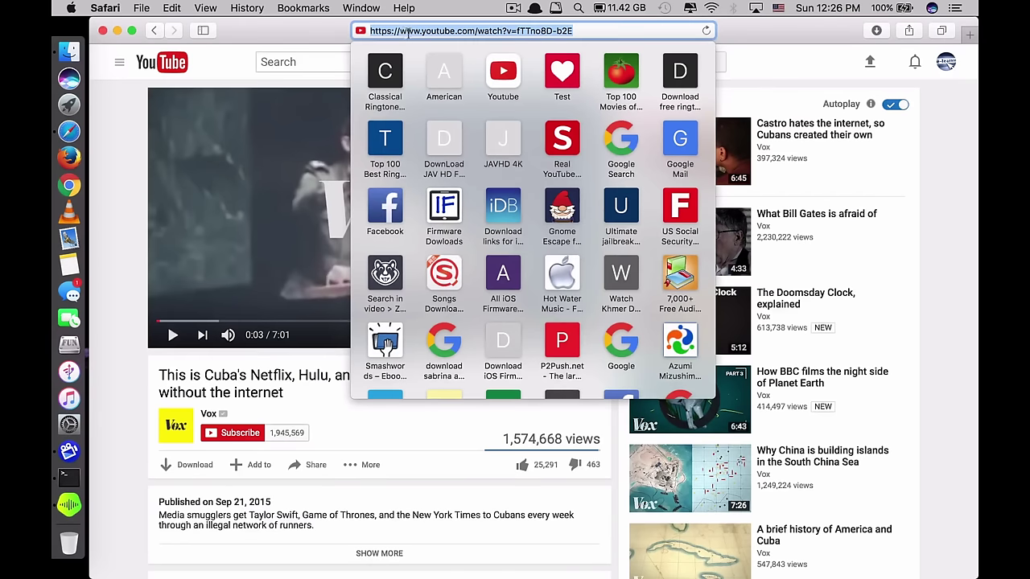
{"action": "left_click", "coordinate": [69, 505]}
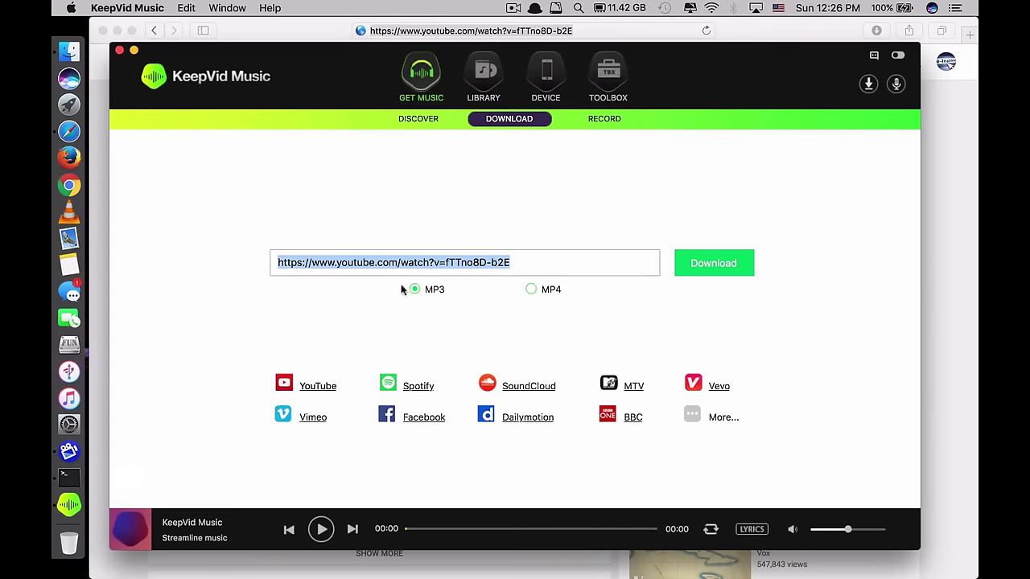
{"action": "key", "text": "BackSpace"}
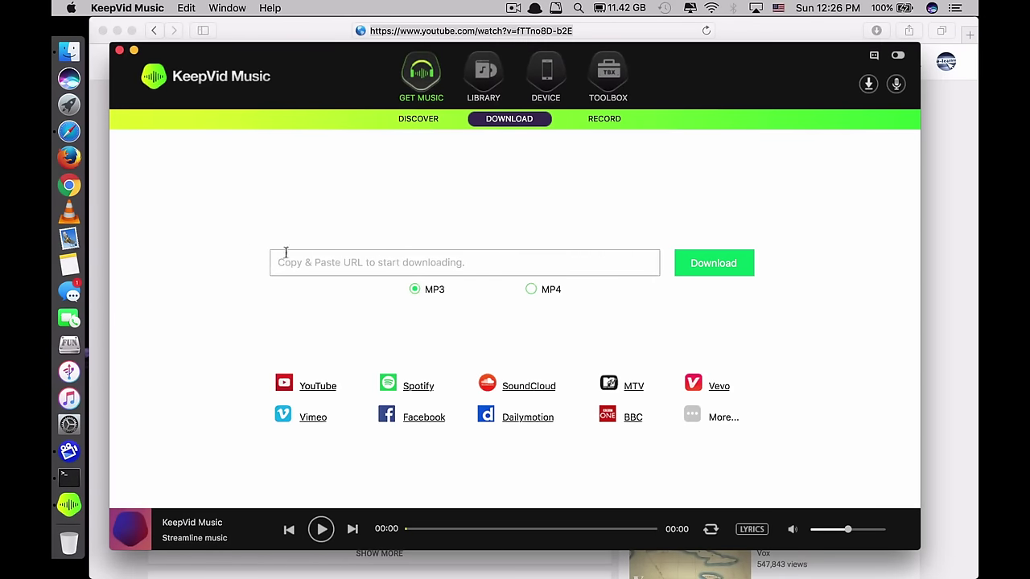
{"action": "type", "text": "https://www.youtube.com/watch?v=fTTno8D-b2E"}
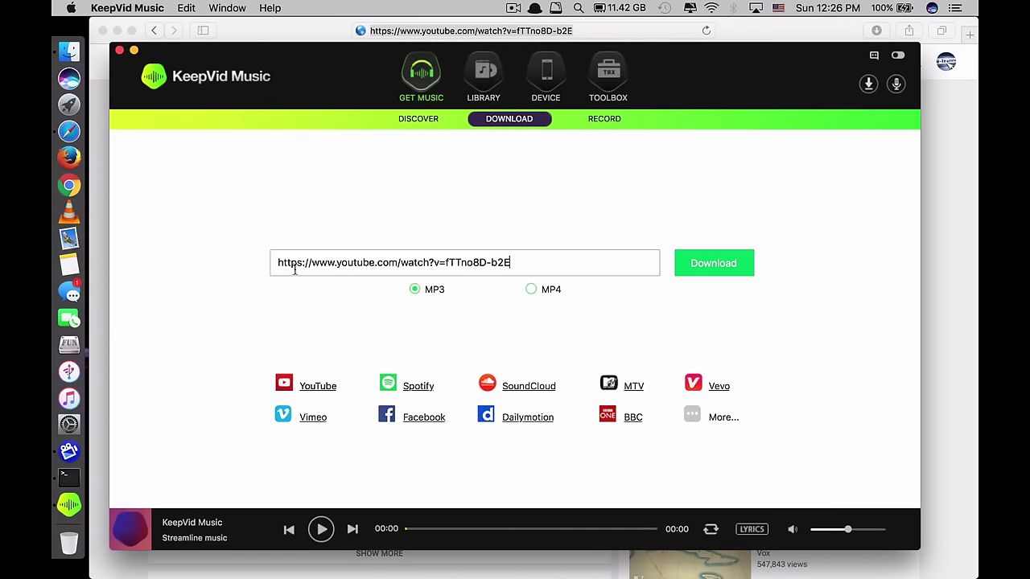
{"action": "double_click", "coordinate": [537, 260]}
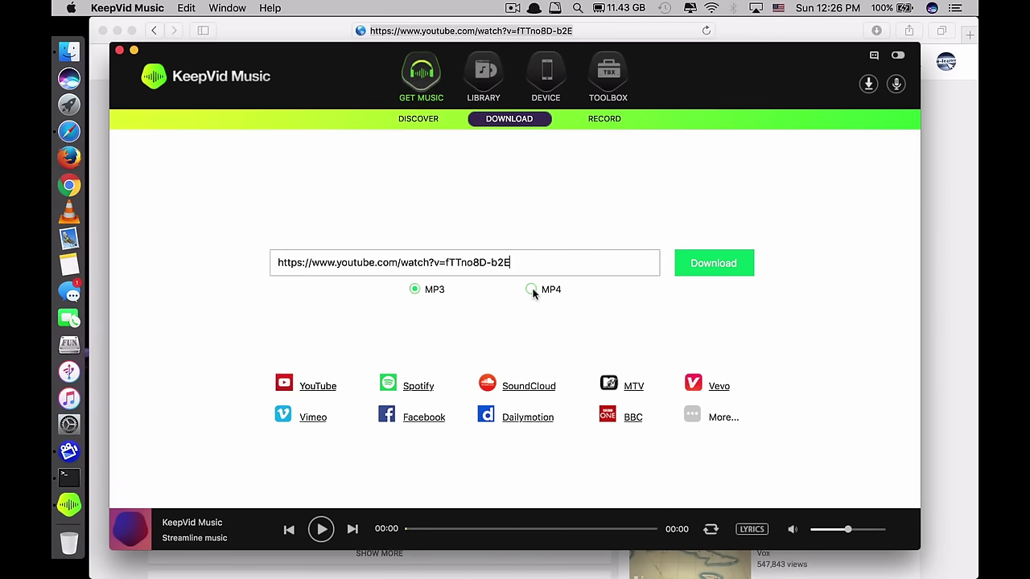
{"action": "left_click", "coordinate": [531, 290]}
- Review KeepVid Music's download preferences, including the choices for the desired YouTube video quality, and cancel without changing them
{"action": "left_click", "coordinate": [151, 8]}
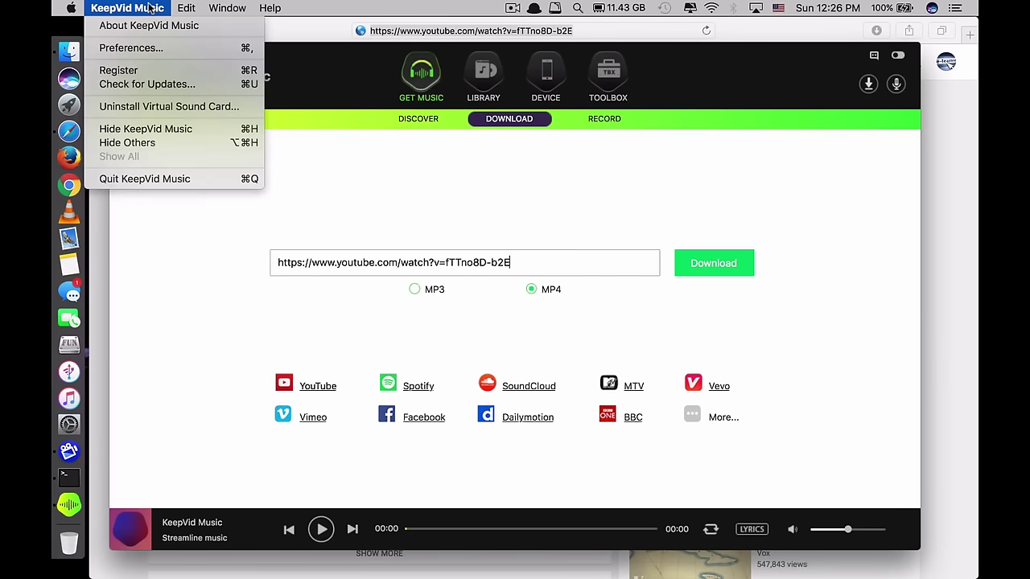
{"action": "left_click", "coordinate": [155, 49]}
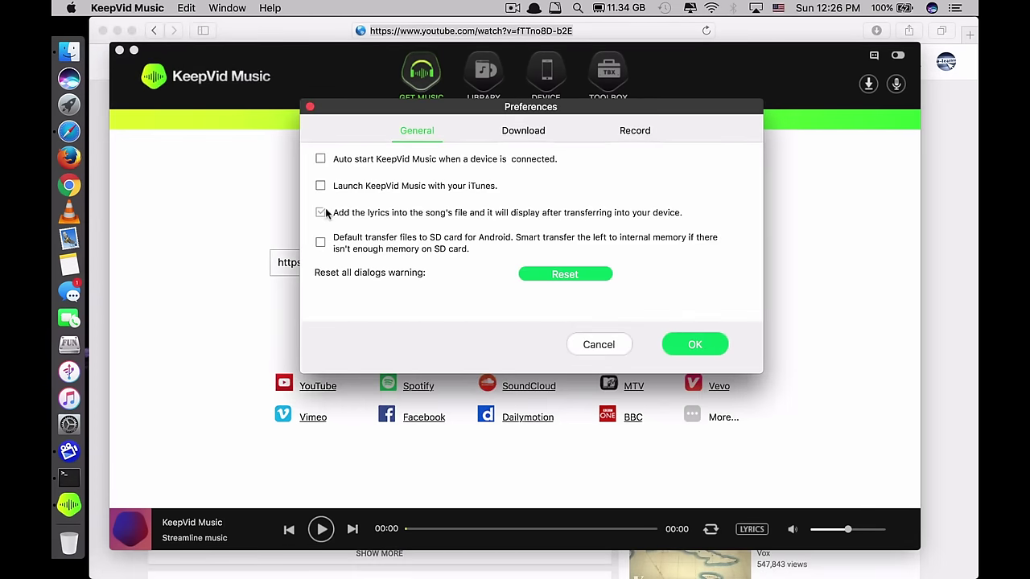
{"action": "left_click", "coordinate": [525, 134]}
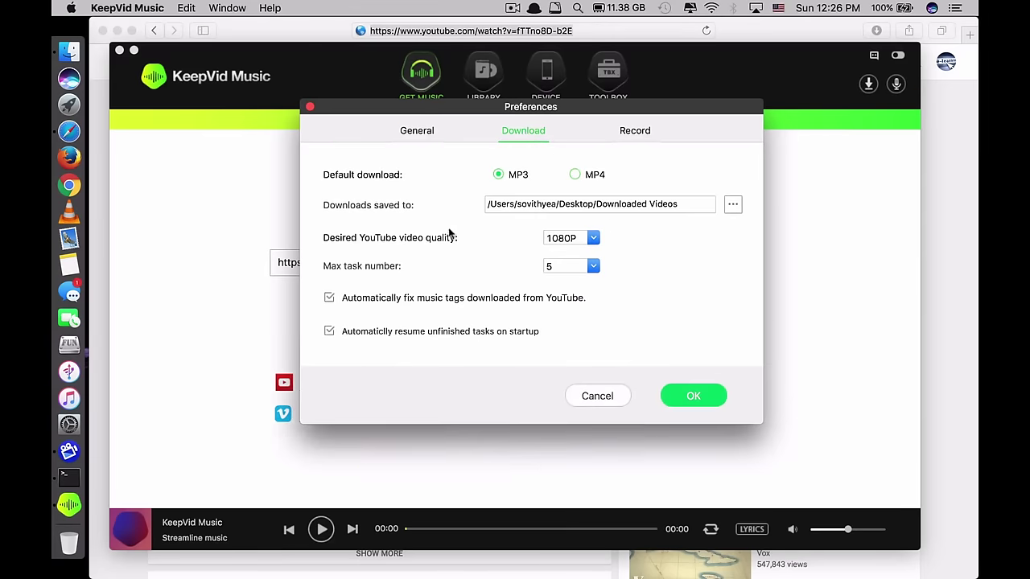
{"action": "left_click", "coordinate": [593, 239]}
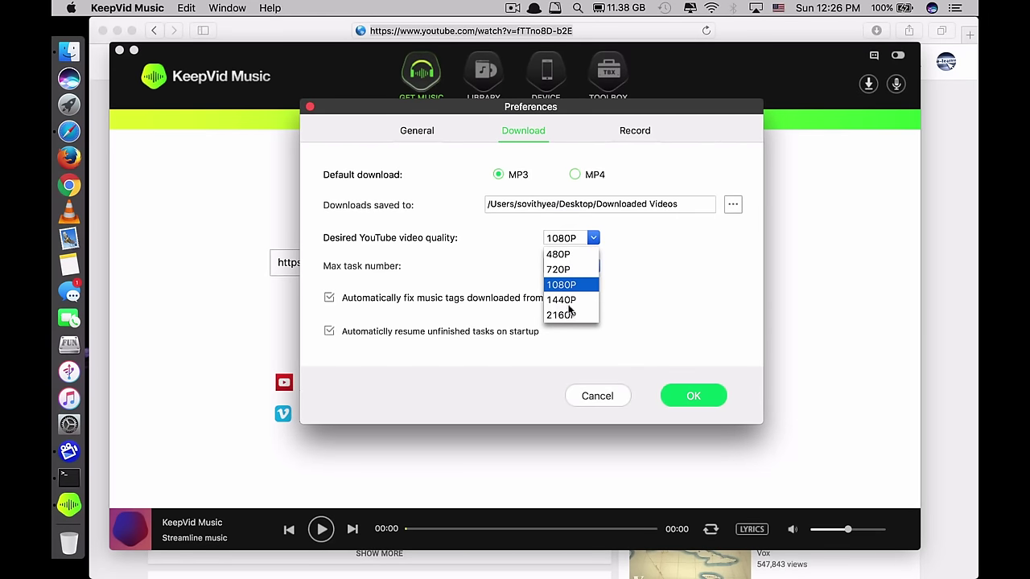
{"action": "left_click", "coordinate": [610, 397]}
{"action": "left_click", "coordinate": [610, 398]}
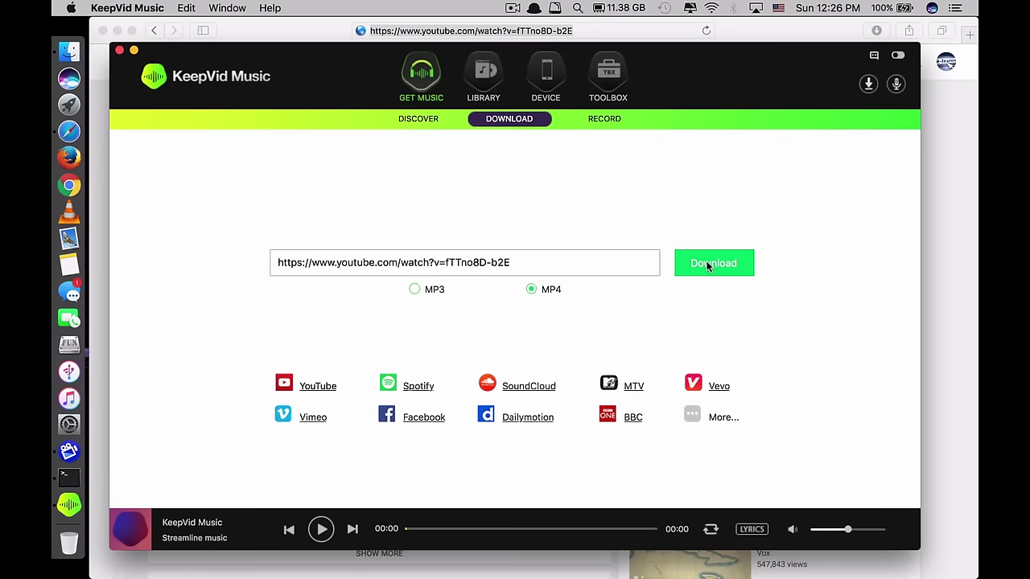
- Start the MP4 download, check it in the download list, and close the KeepVid Music and Safari windows
{"action": "left_click", "coordinate": [706, 264]}
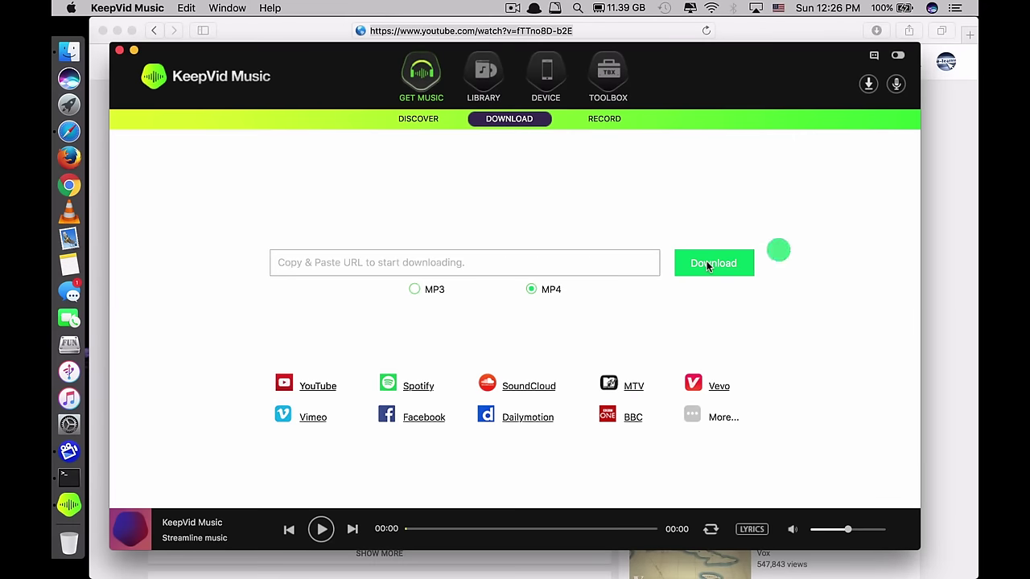
{"action": "left_click", "coordinate": [868, 85]}
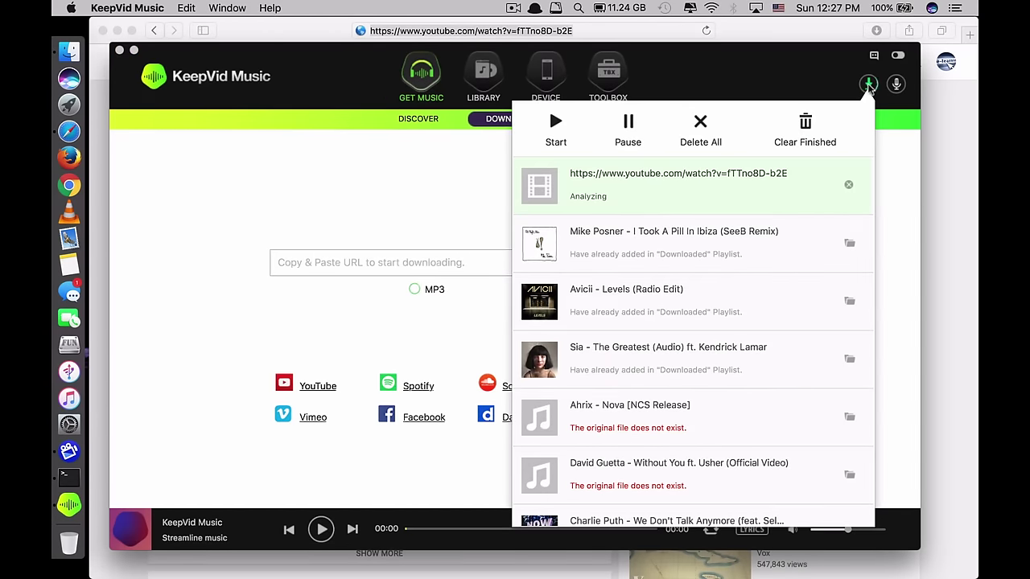
{"action": "left_click", "coordinate": [120, 50]}
{"action": "left_click", "coordinate": [103, 31]}
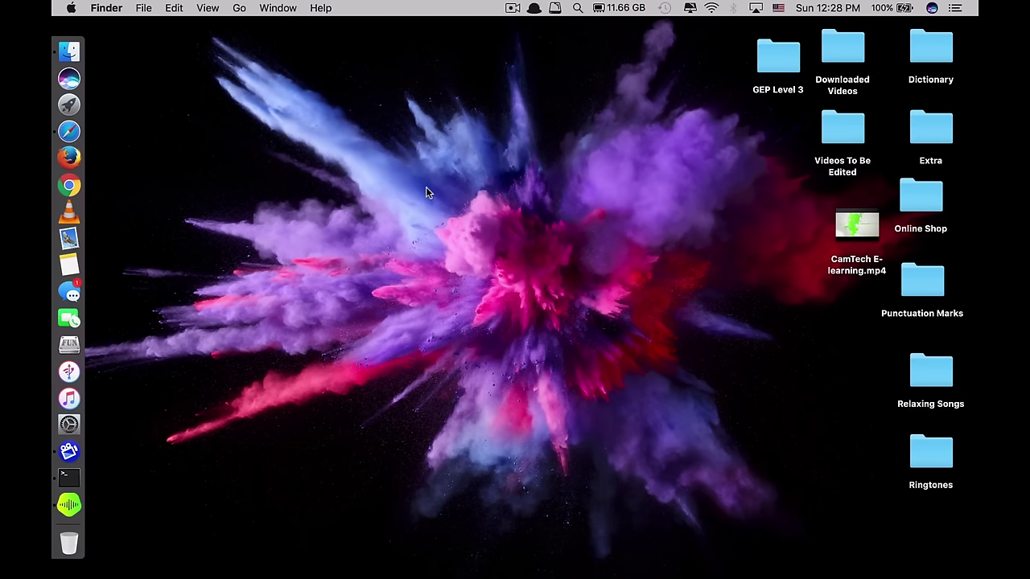
- Launch CrossOver and move its window towards the middle of the desktop
{"action": "key", "text": "F4"}
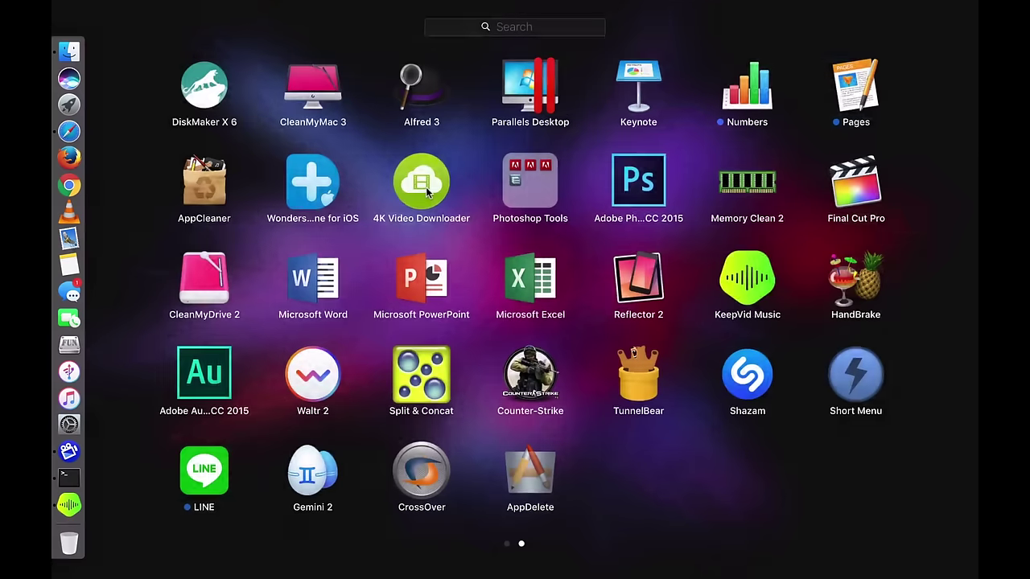
{"action": "left_click", "coordinate": [415, 478]}
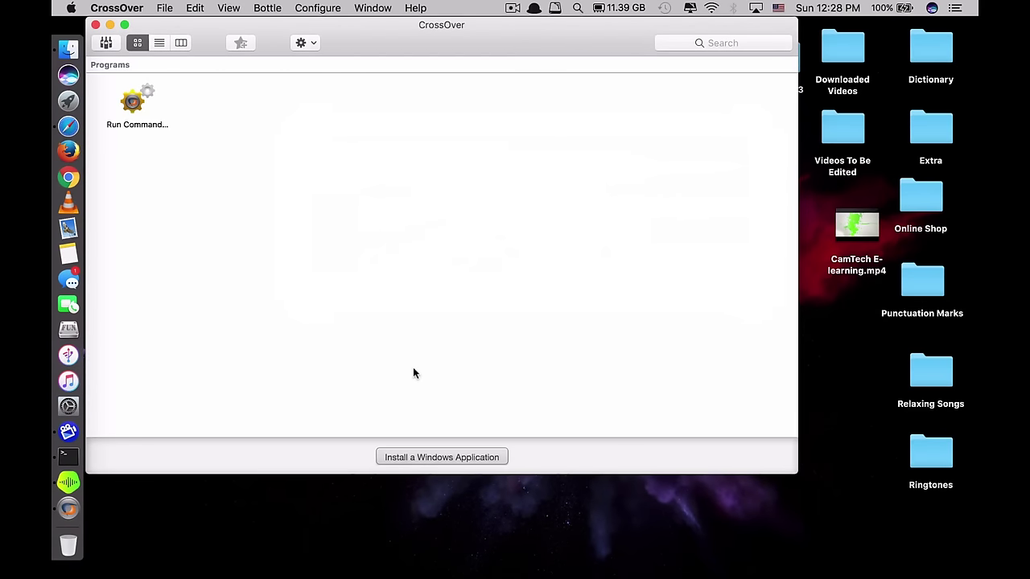
{"action": "left_click_drag", "start_coordinate": [411, 36], "coordinate": [524, 51]}
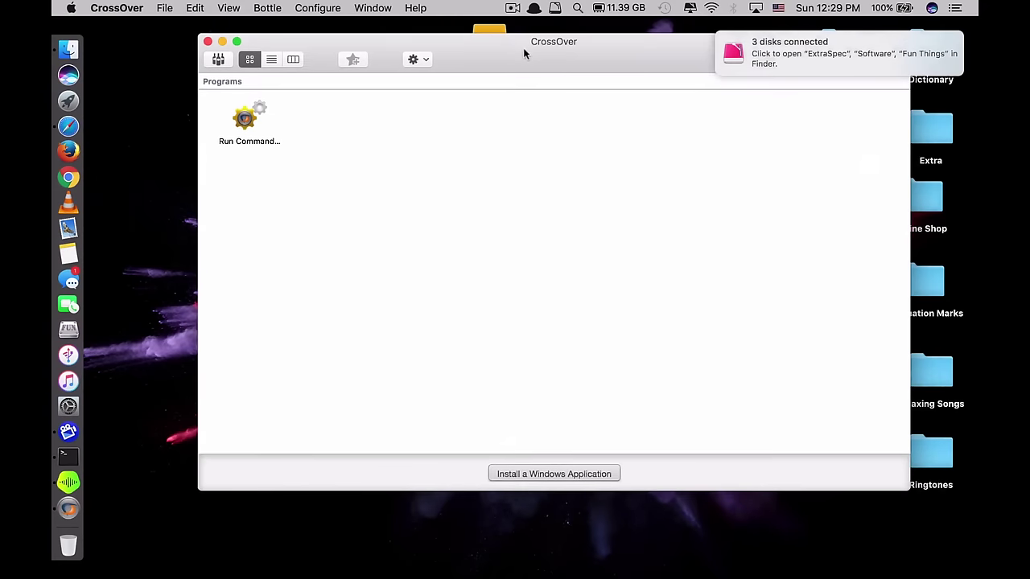
- Begin a Windows application installation and choose setup.exe from the Software drive's Cambridge Advanced Learner's Dictionary 3rd Edition 2008 folder as the installer
{"action": "left_click", "coordinate": [543, 478]}
{"action": "left_click", "coordinate": [474, 114]}
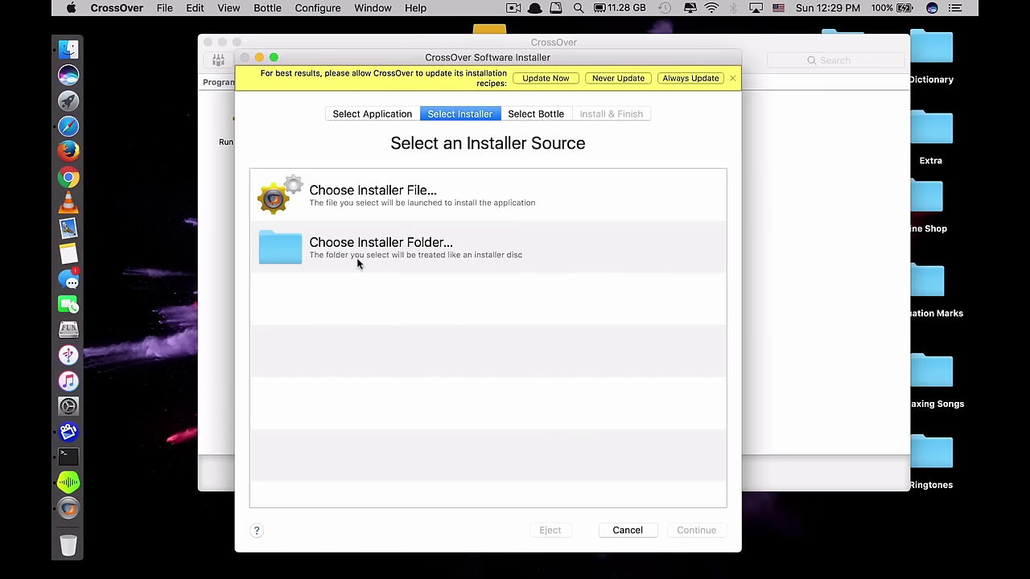
{"action": "left_click", "coordinate": [394, 197]}
{"action": "scroll", "coordinate": [294, 271], "scroll_direction": "down", "scroll_amount": 3}
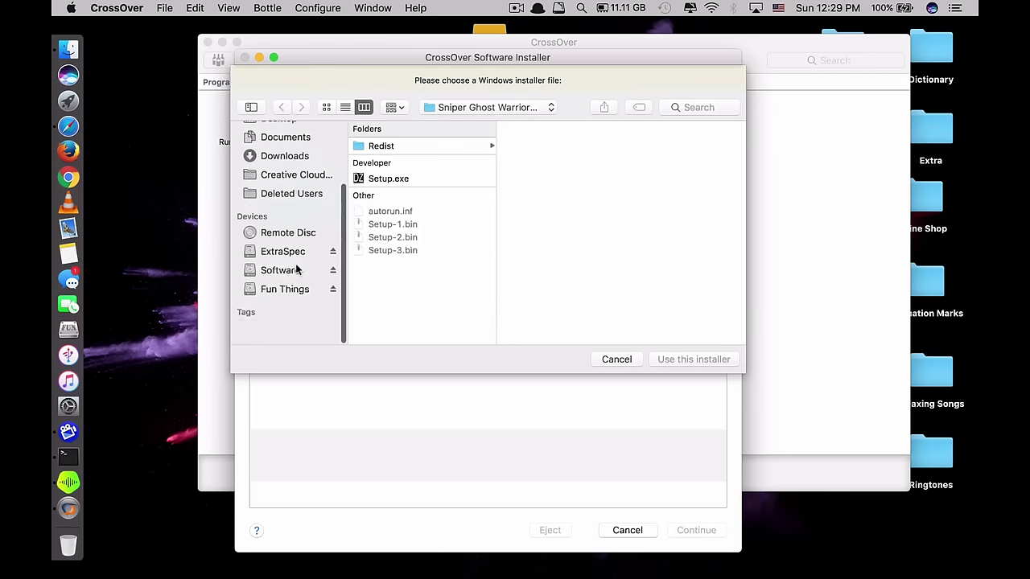
{"action": "left_click", "coordinate": [292, 298]}
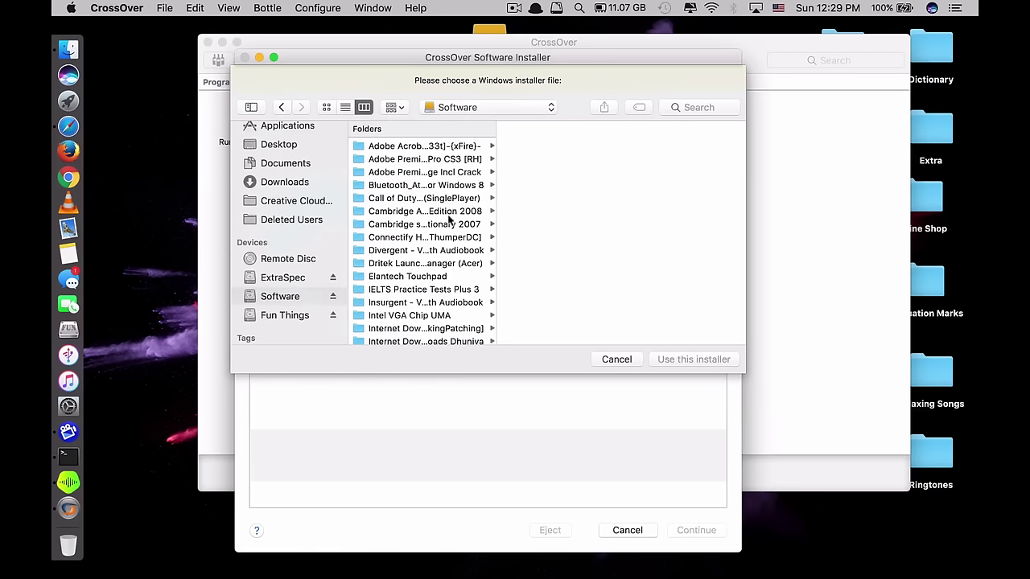
{"action": "left_click", "coordinate": [417, 212]}
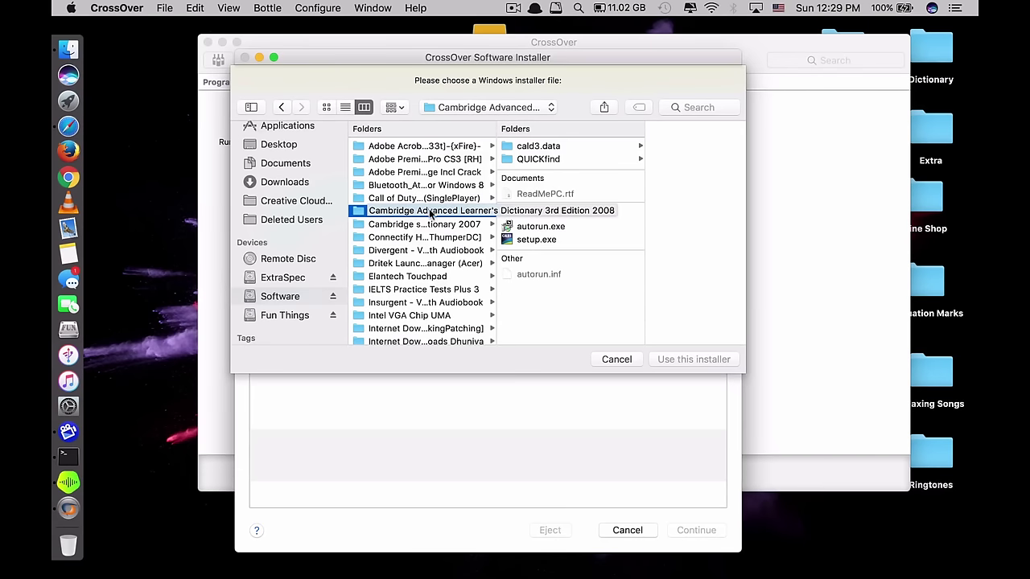
{"action": "left_click", "coordinate": [527, 240]}
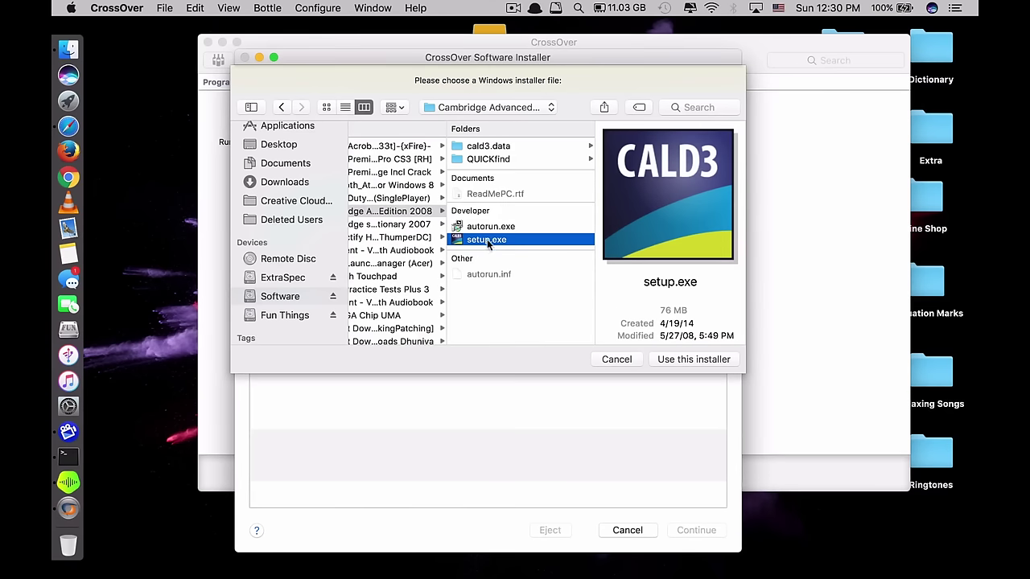
{"action": "left_click", "coordinate": [678, 360]}
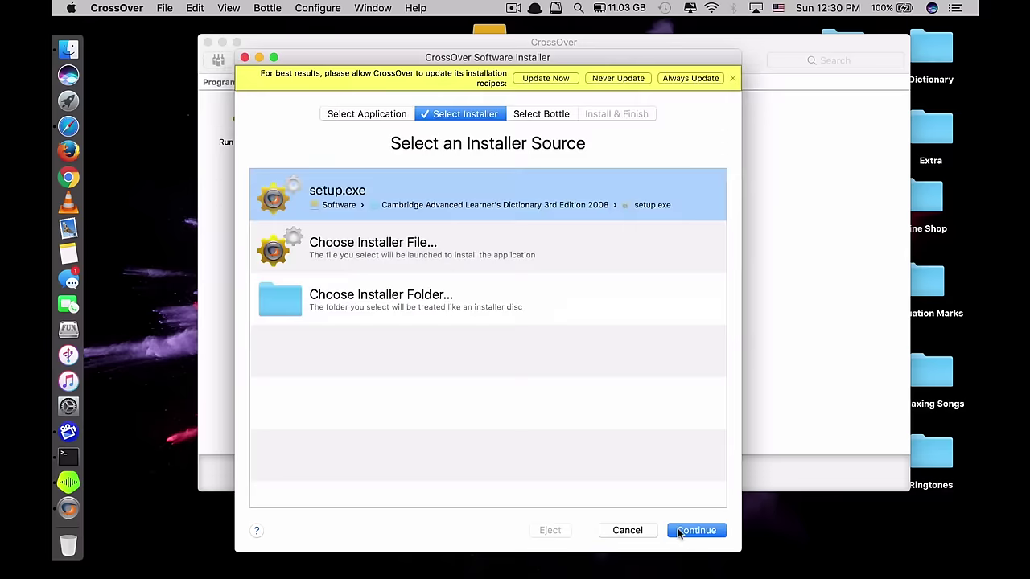
- Set the application type to Unlisted application and start installing it into a new Windows XP bottle
{"action": "left_click", "coordinate": [695, 531]}
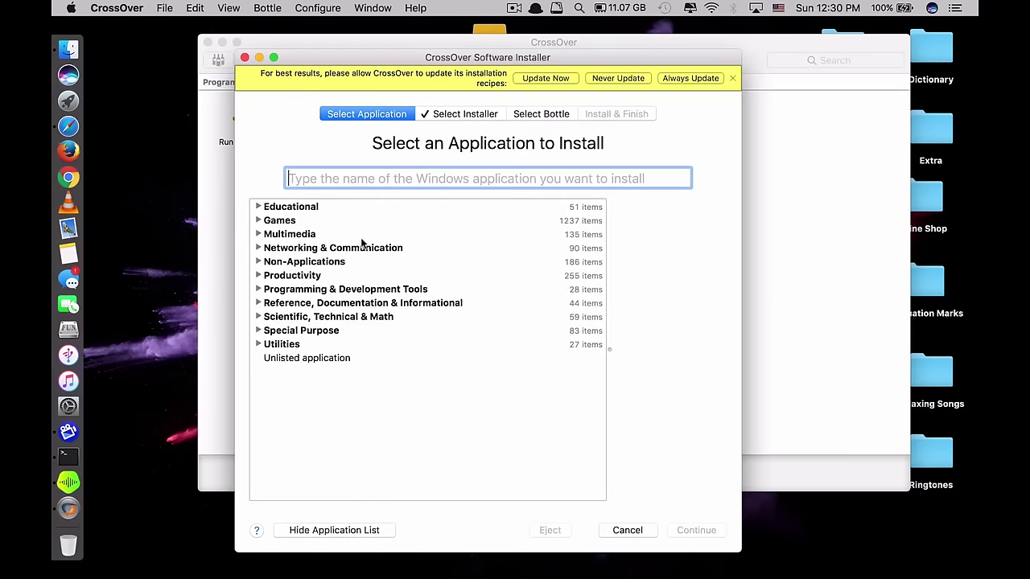
{"action": "key", "text": "Tab"}
{"action": "key", "text": "Right"}
{"action": "key", "text": "Left"}
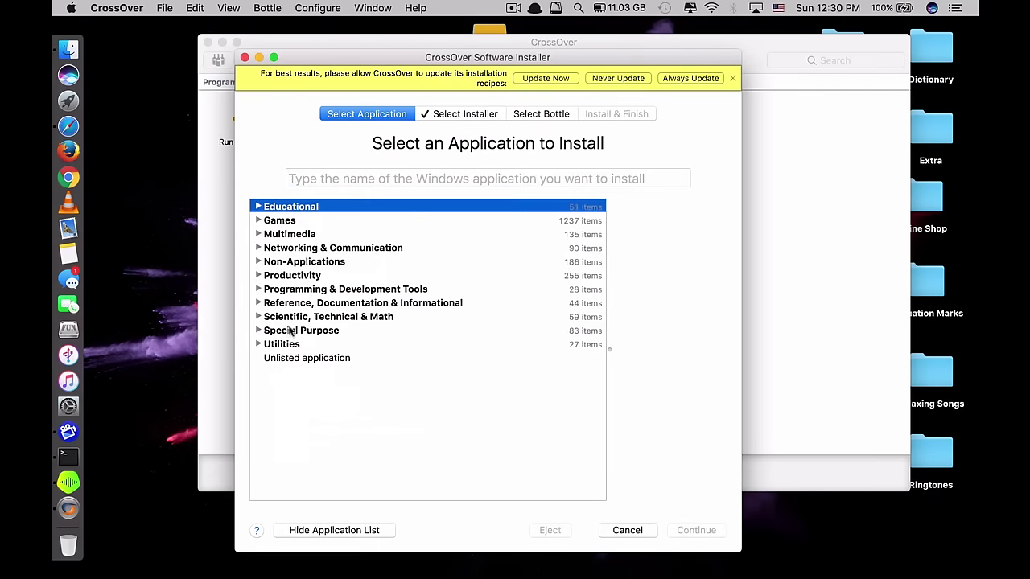
{"action": "left_click", "coordinate": [311, 359]}
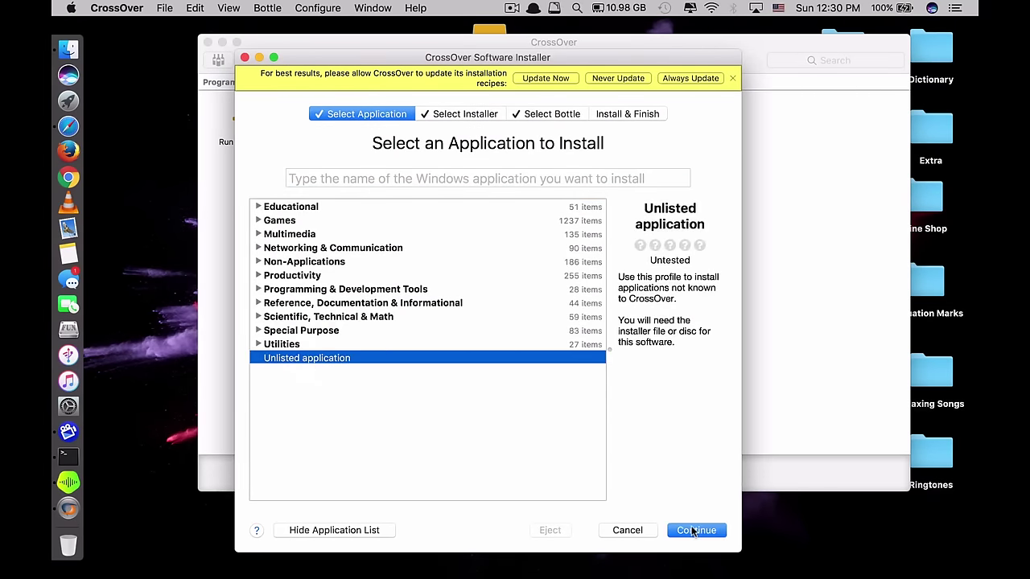
{"action": "left_click", "coordinate": [693, 530]}
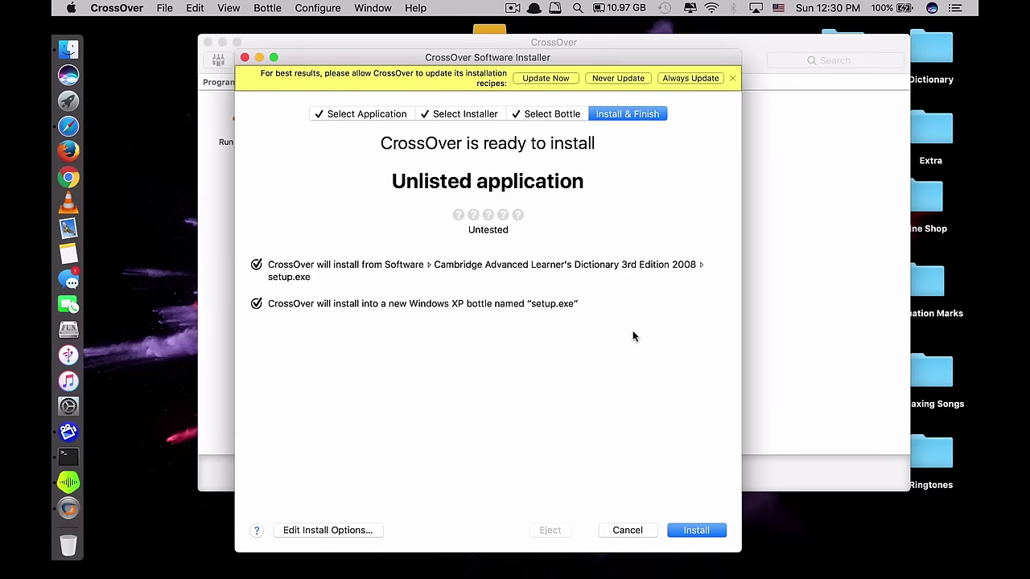
{"action": "left_click", "coordinate": [695, 531]}
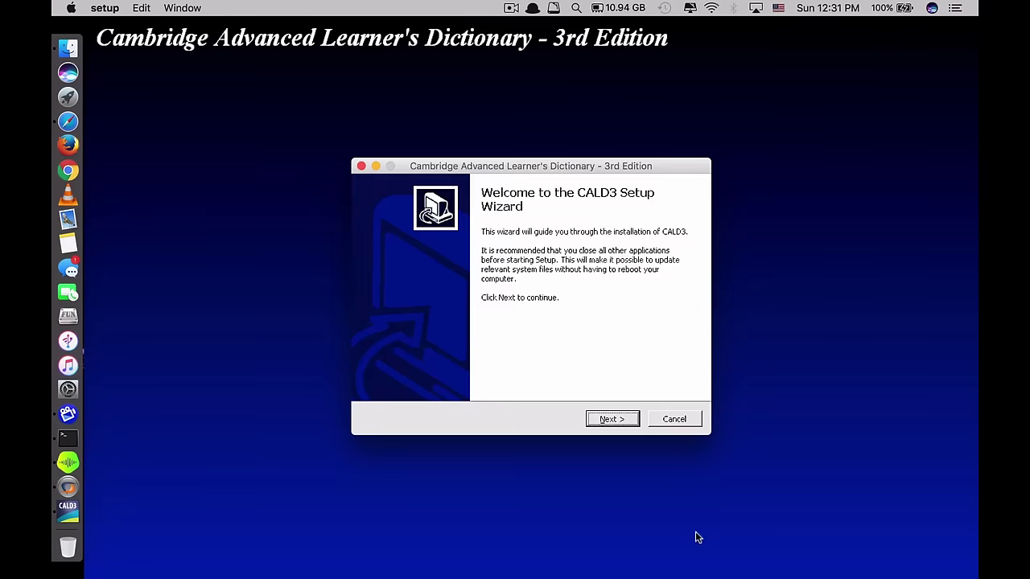
- Complete the CALD3 setup with the Full install type in C:\Program Files\Cambridge\CALD3, decline launching it, and close the CrossOver installer
{"action": "left_click", "coordinate": [613, 420]}
{"action": "left_click", "coordinate": [612, 419]}
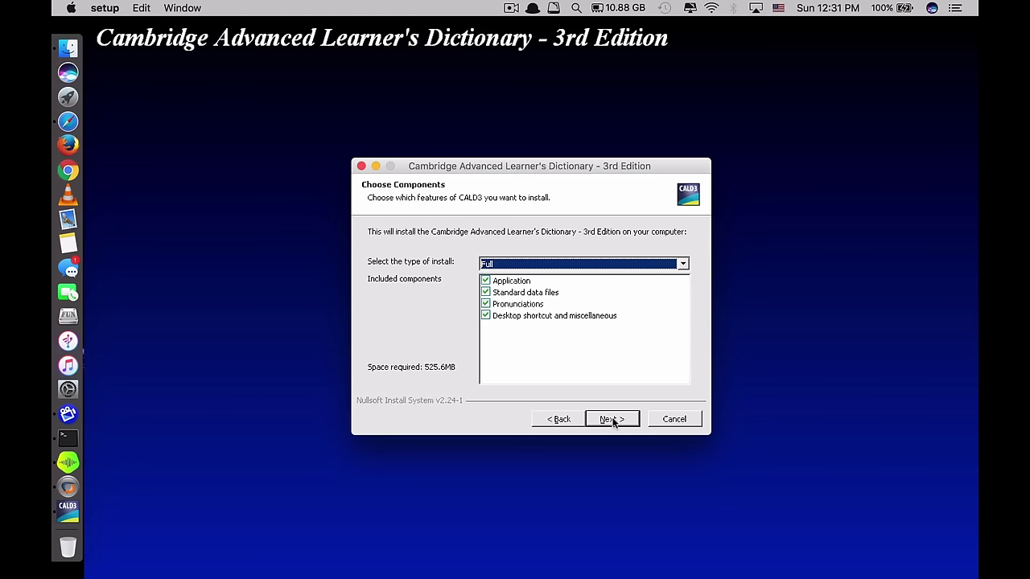
{"action": "left_click", "coordinate": [612, 419]}
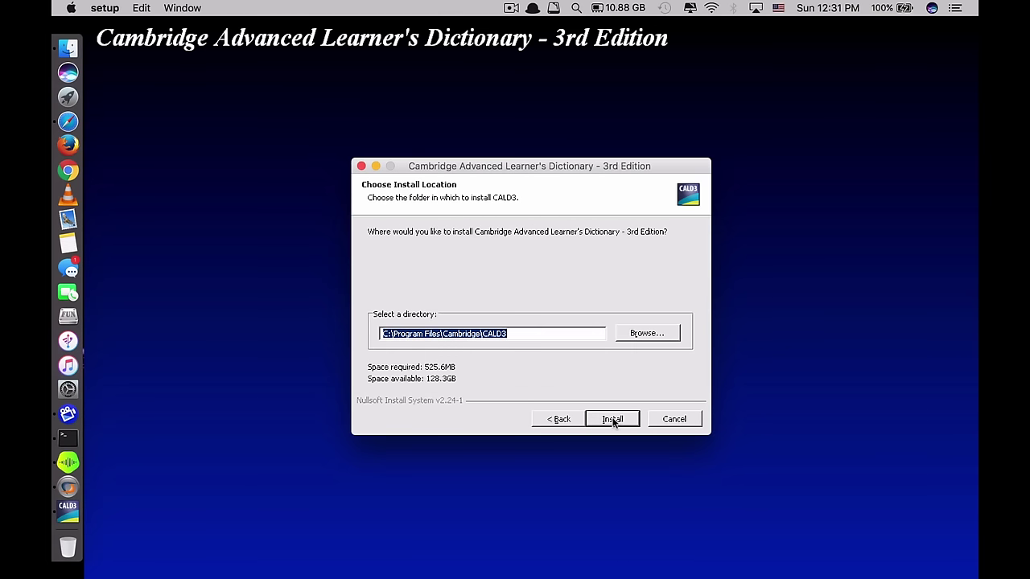
{"action": "left_click", "coordinate": [614, 422]}
{"action": "left_click", "coordinate": [618, 423]}
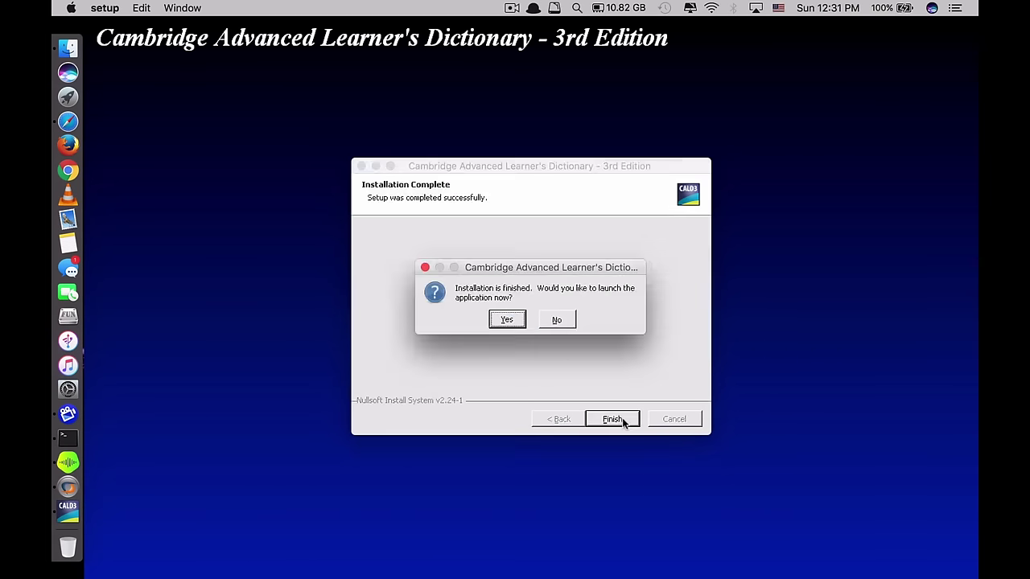
{"action": "left_click", "coordinate": [556, 319]}
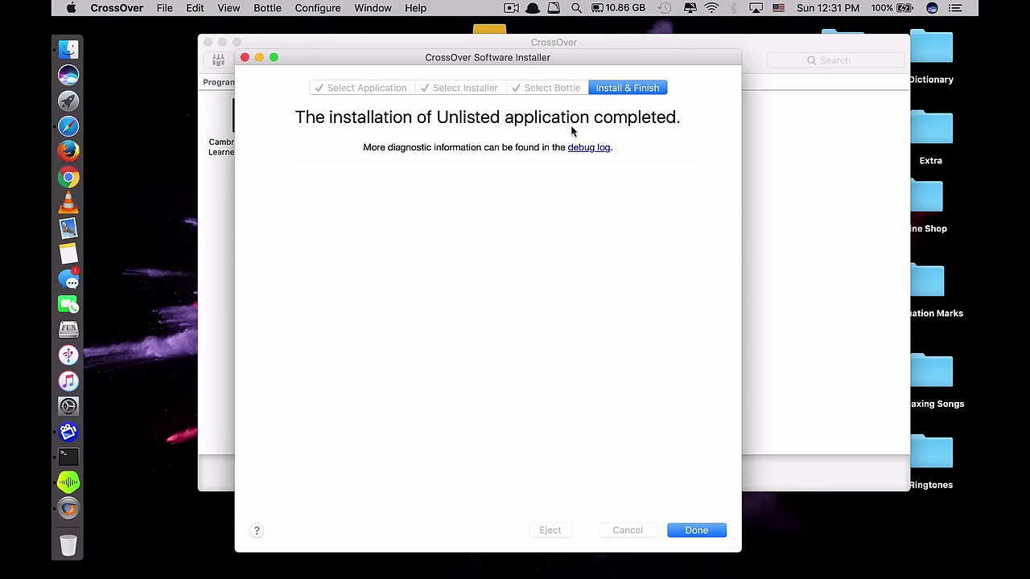
{"action": "left_click", "coordinate": [691, 531]}
- Launch the installed Cambridge dictionary from Launchpad and move its window towards the middle of the desktop
{"action": "scroll", "coordinate": [360, 265], "scroll_direction": "right", "scroll_amount": 3}
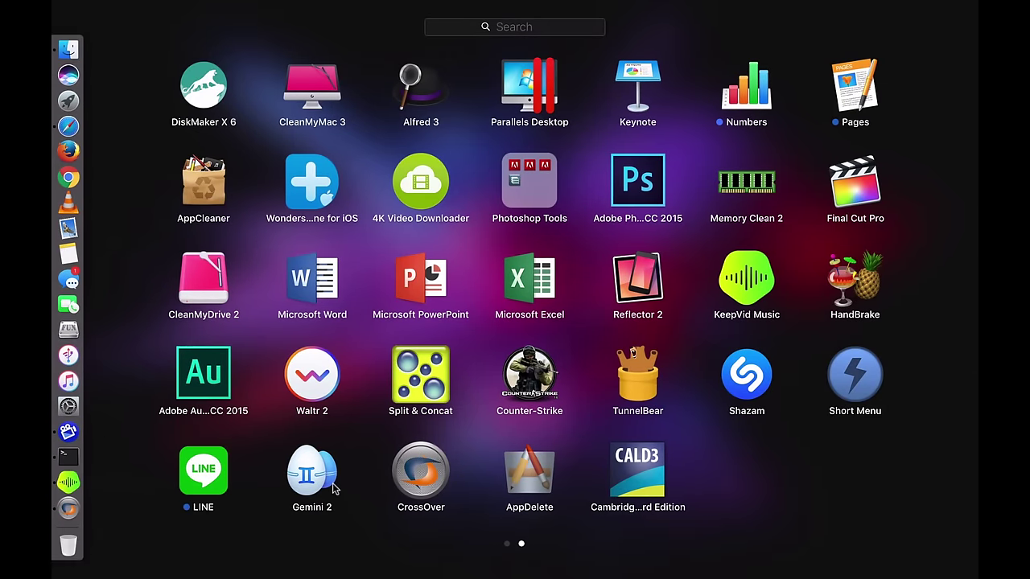
{"action": "left_click", "coordinate": [634, 479]}
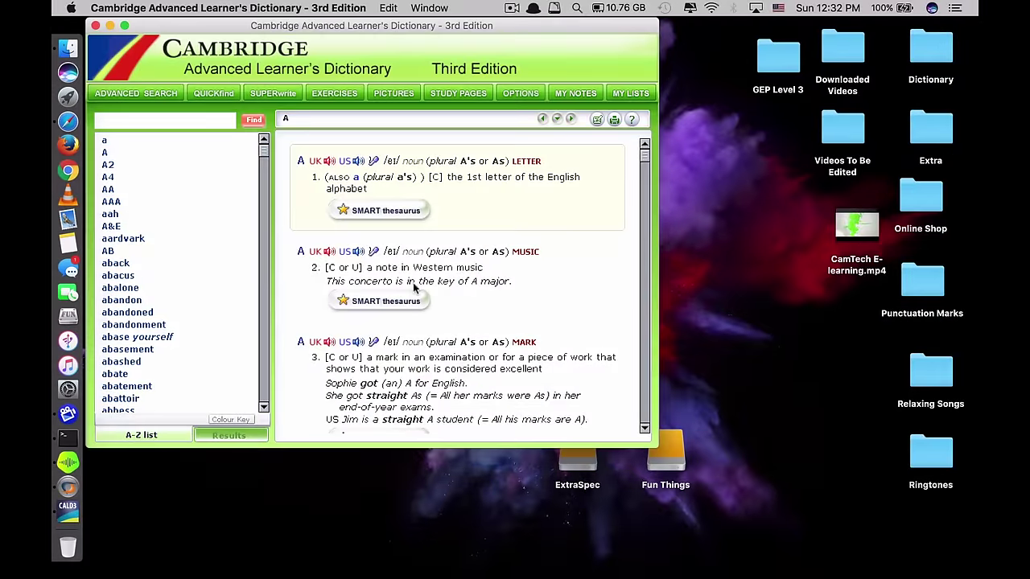
{"action": "left_click_drag", "start_coordinate": [255, 27], "coordinate": [400, 70]}
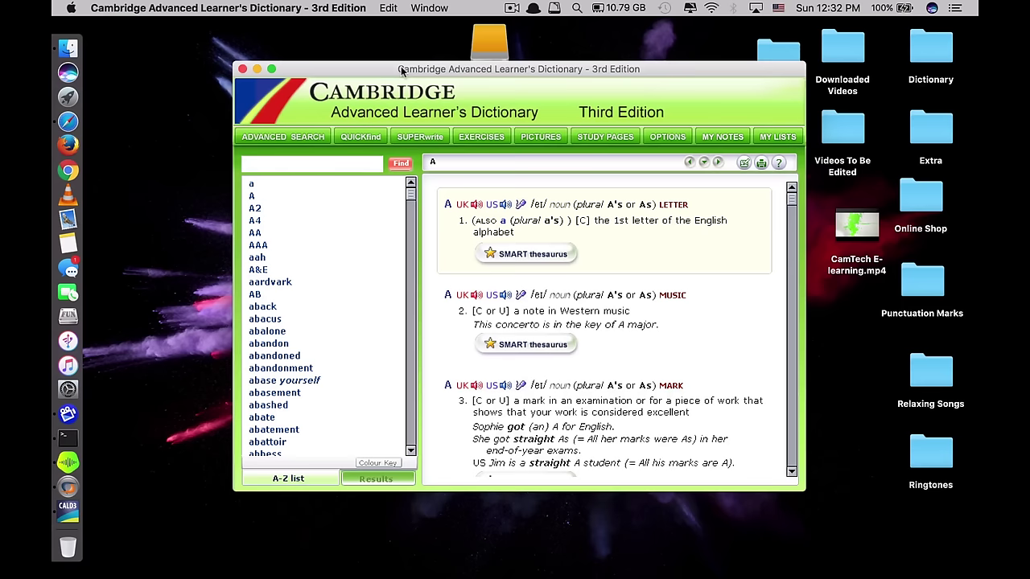
- Look up the word "play" in the dictionary and listen to the UK and US pronunciations of its first entry
{"action": "left_click", "coordinate": [344, 165]}
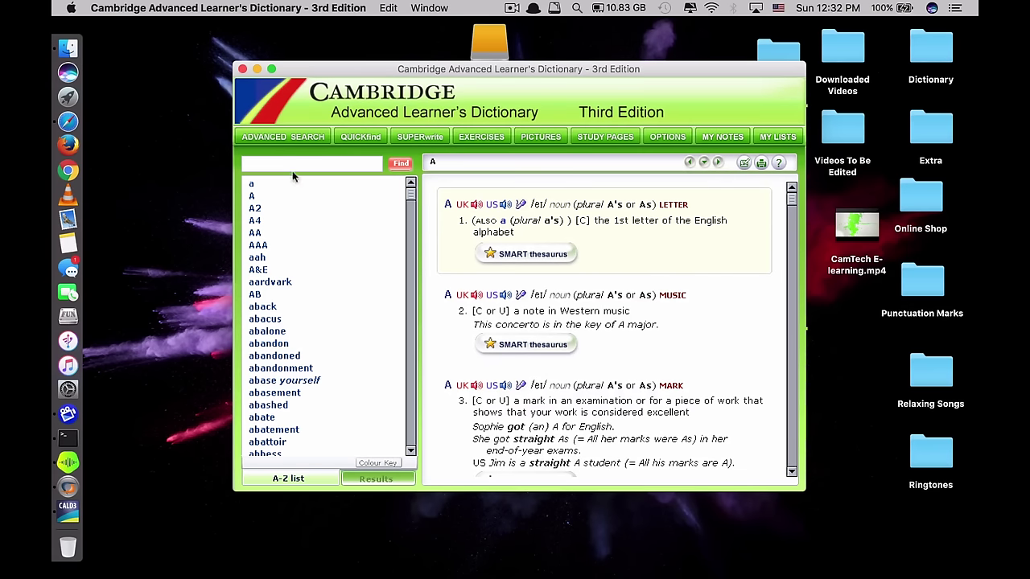
{"action": "type", "text": "play"}
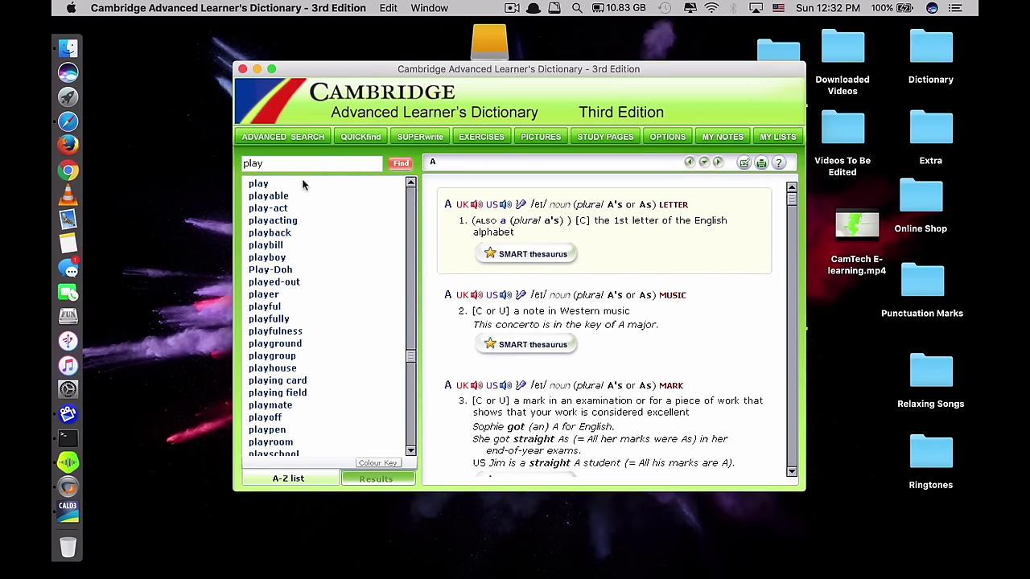
{"action": "key", "text": "Return"}
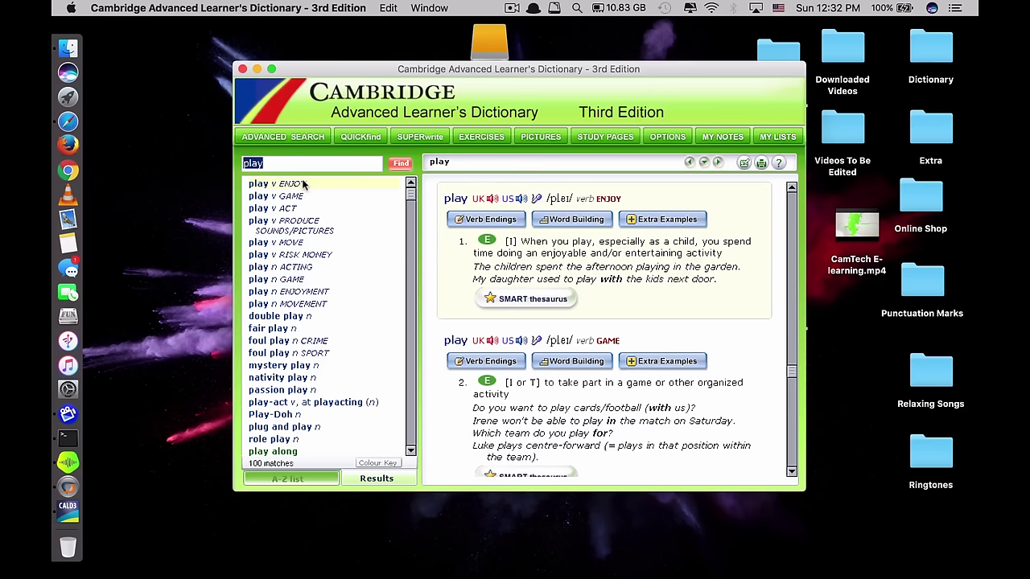
{"action": "left_click", "coordinate": [496, 202]}
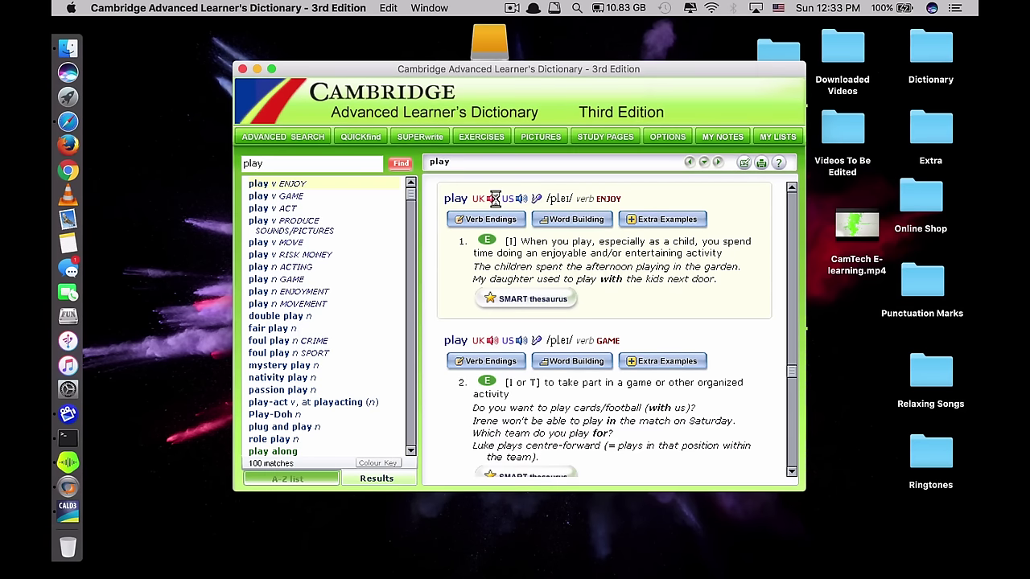
{"action": "left_click", "coordinate": [520, 198]}
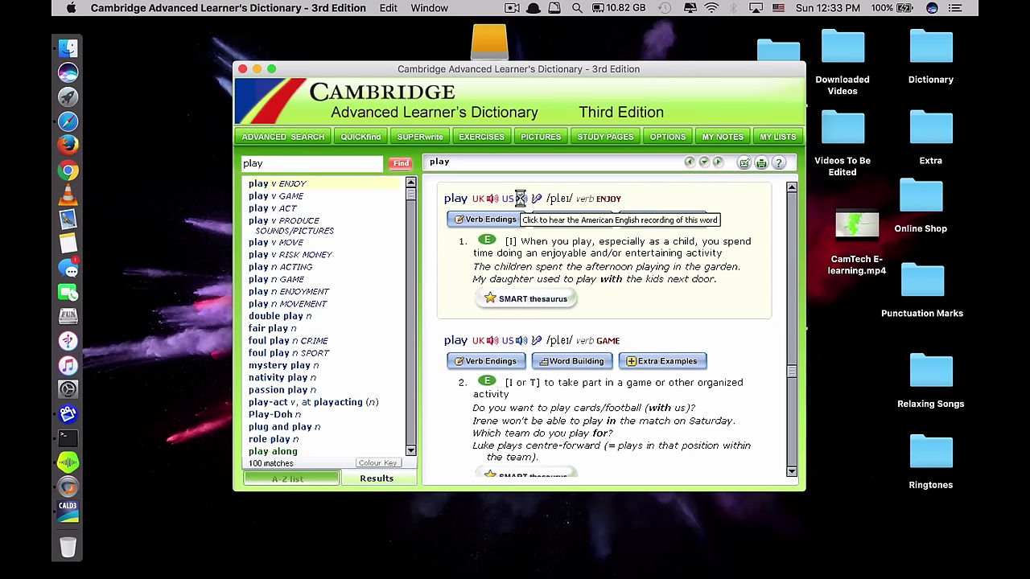
- Close the Cambridge dictionary window and quit CrossOver and KeepVid Music
{"action": "left_click", "coordinate": [242, 69]}
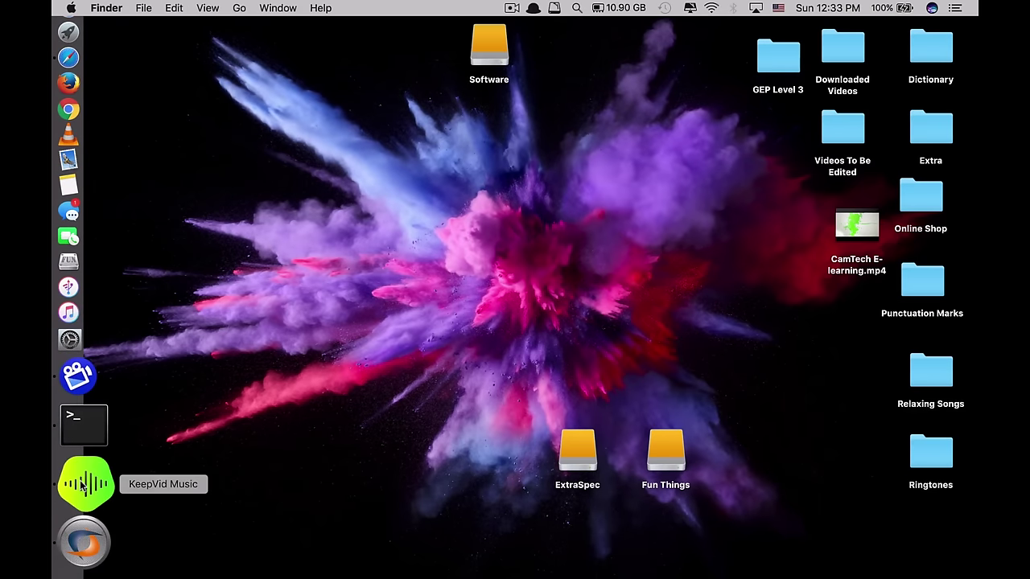
{"action": "right_click", "coordinate": [99, 518]}
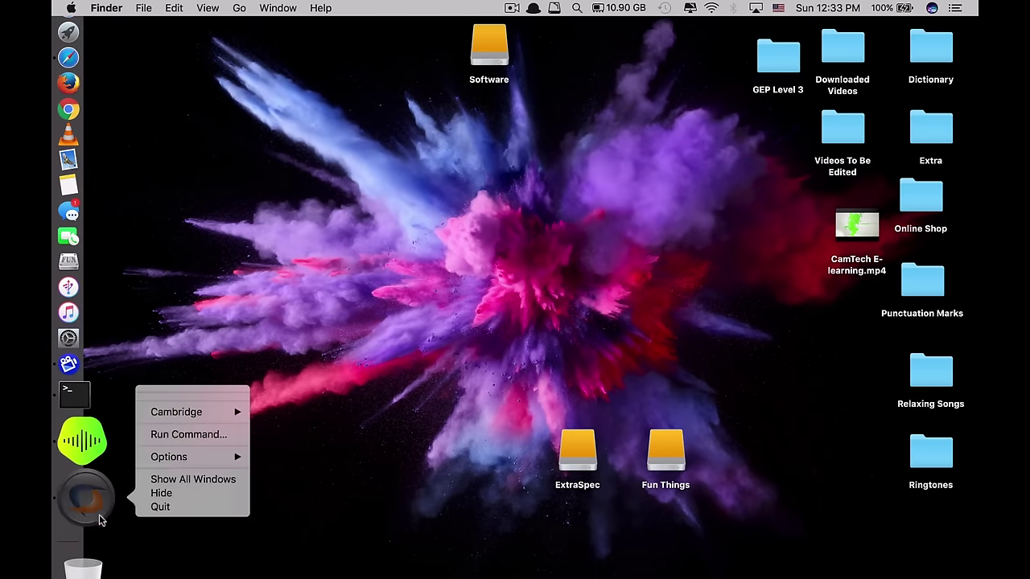
{"action": "left_click", "coordinate": [157, 507]}
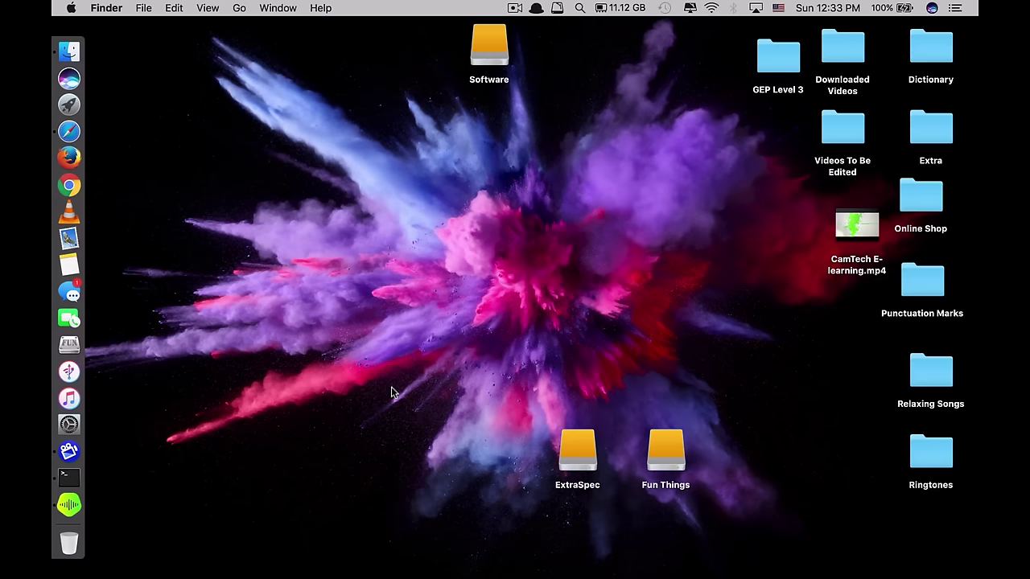
{"action": "right_click", "coordinate": [69, 504]}
{"action": "left_click", "coordinate": [161, 507]}
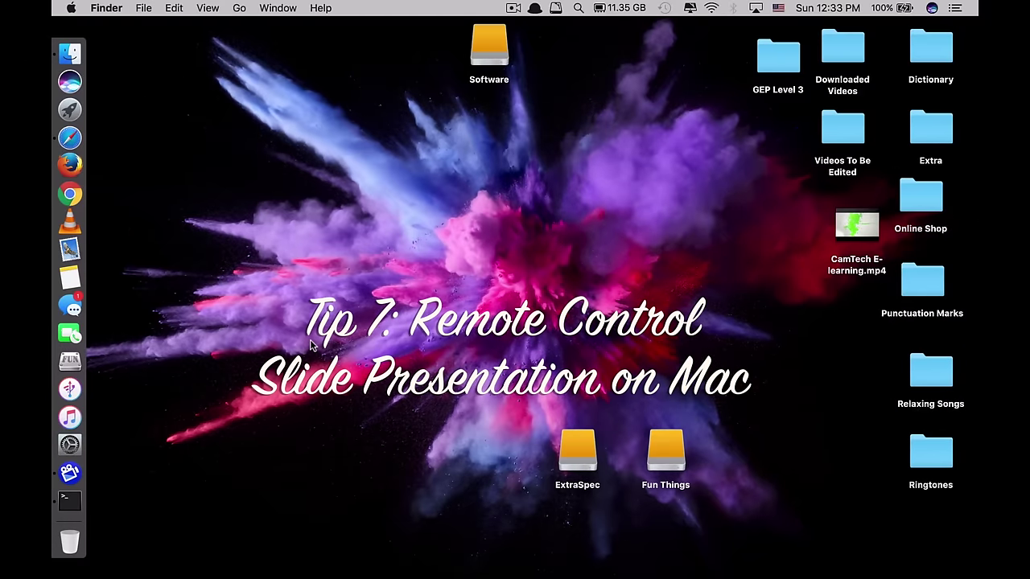
- Eject the external drives Fun Things, Software and ExtraSpec through CleanMyDrive 2
{"action": "left_click", "coordinate": [557, 8]}
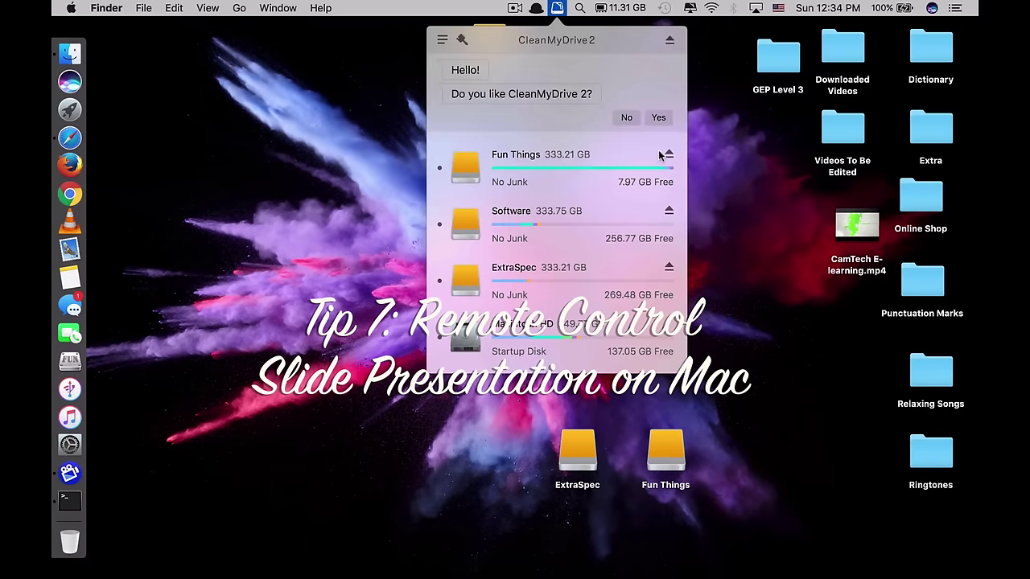
{"action": "left_click", "coordinate": [667, 154]}
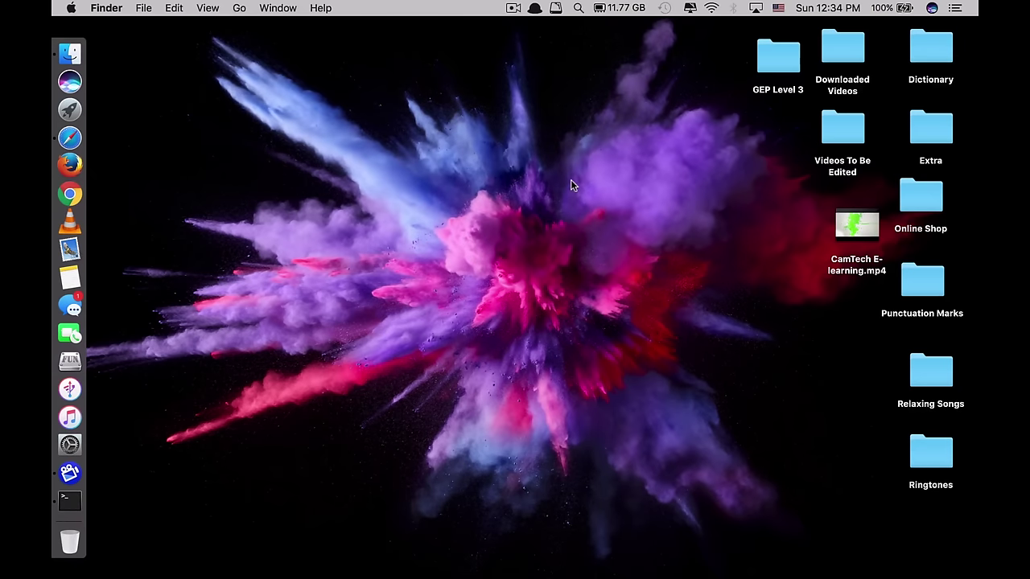
- Launch Keynote and open the first Punctuation Marks presentation from the Punctuation Marks folder on the Desktop
{"action": "key", "text": "F4"}
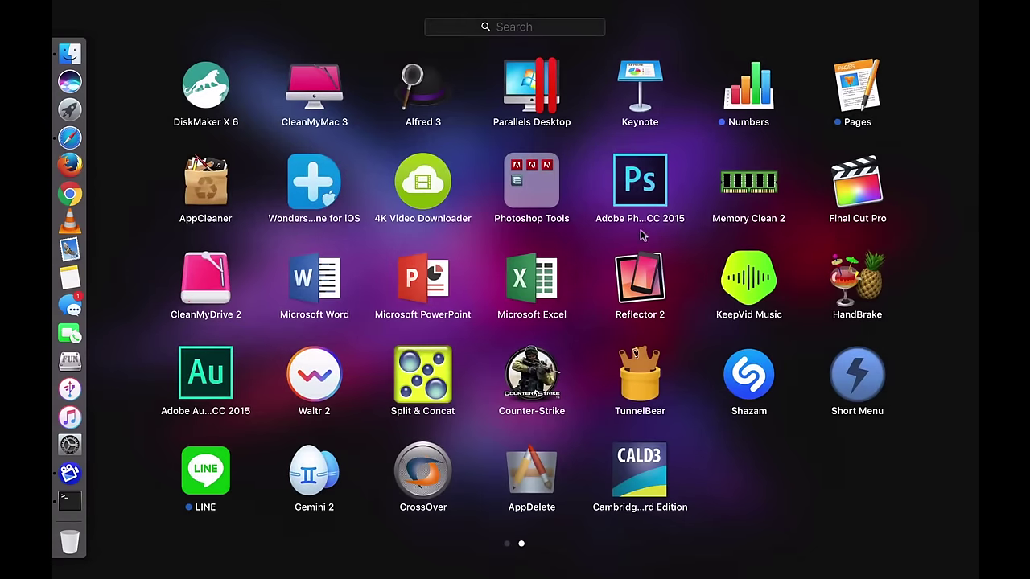
{"action": "scroll", "coordinate": [719, 190], "scroll_direction": "left", "scroll_amount": 3}
{"action": "scroll", "coordinate": [720, 190], "scroll_direction": "right", "scroll_amount": 3}
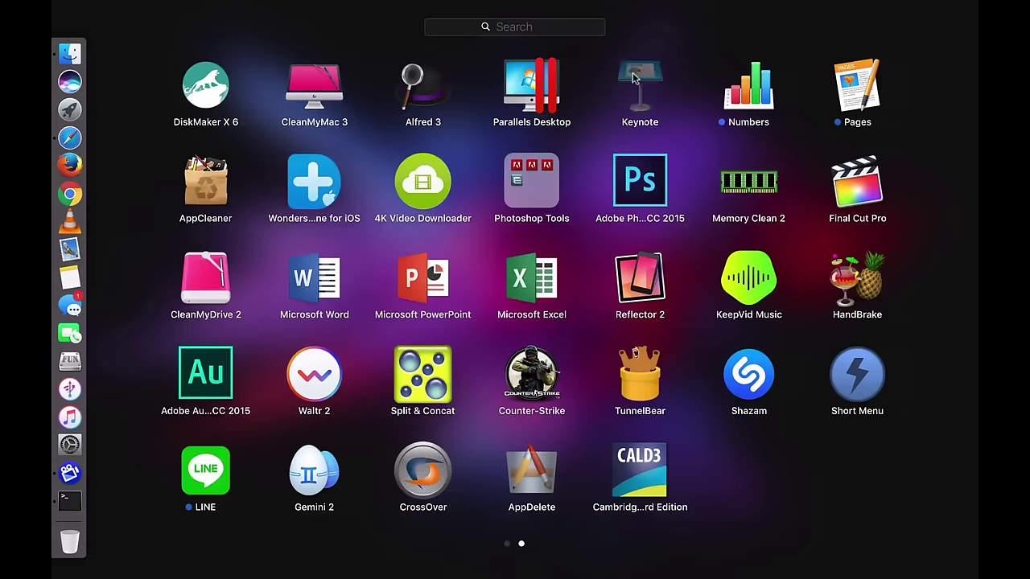
{"action": "left_click", "coordinate": [632, 72]}
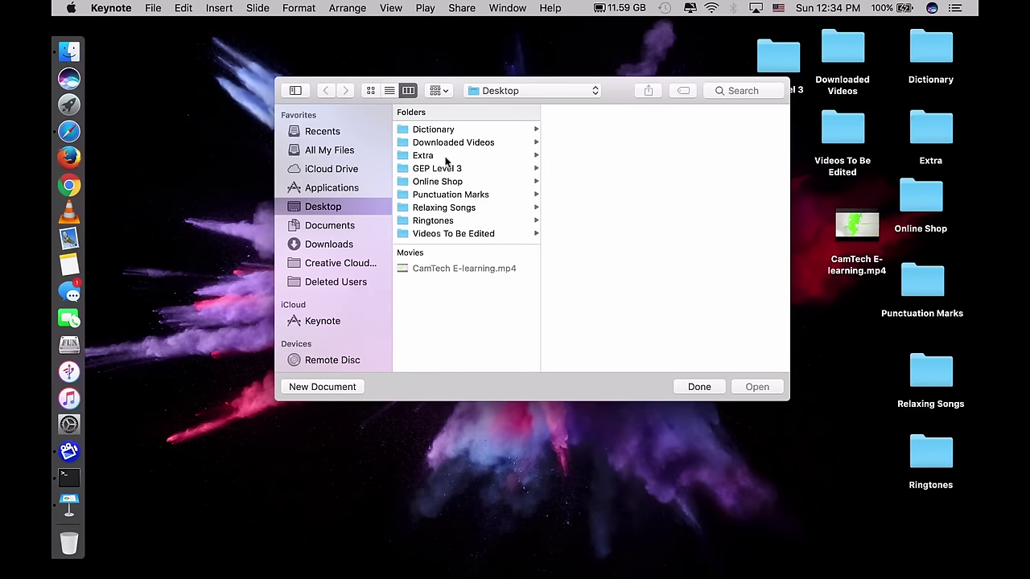
{"action": "left_click", "coordinate": [460, 195]}
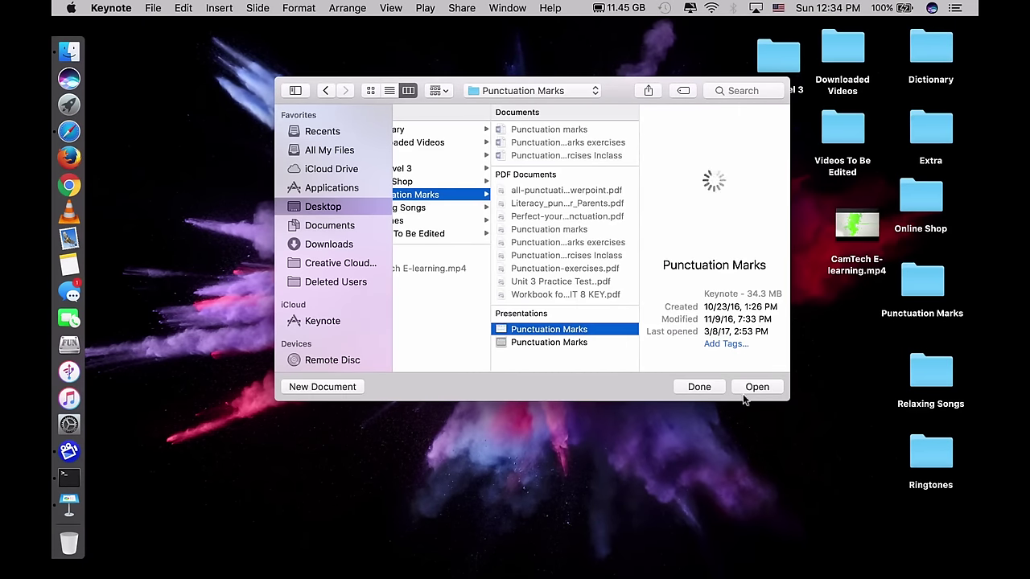
{"action": "left_click", "coordinate": [758, 387]}
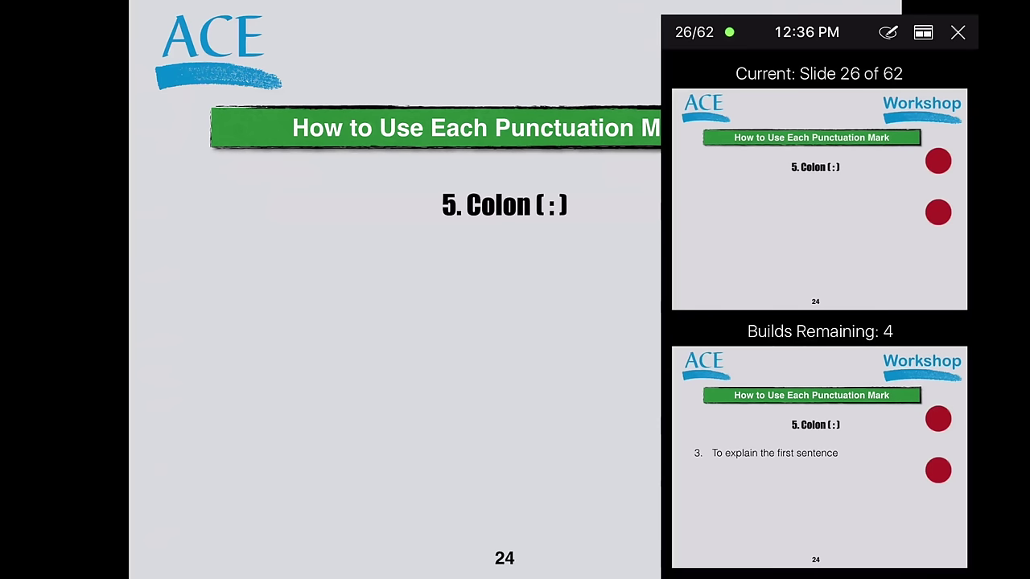
- Advance the running slide show by one build on the Colon slide, slide 26
{"action": "key", "text": "Right"}
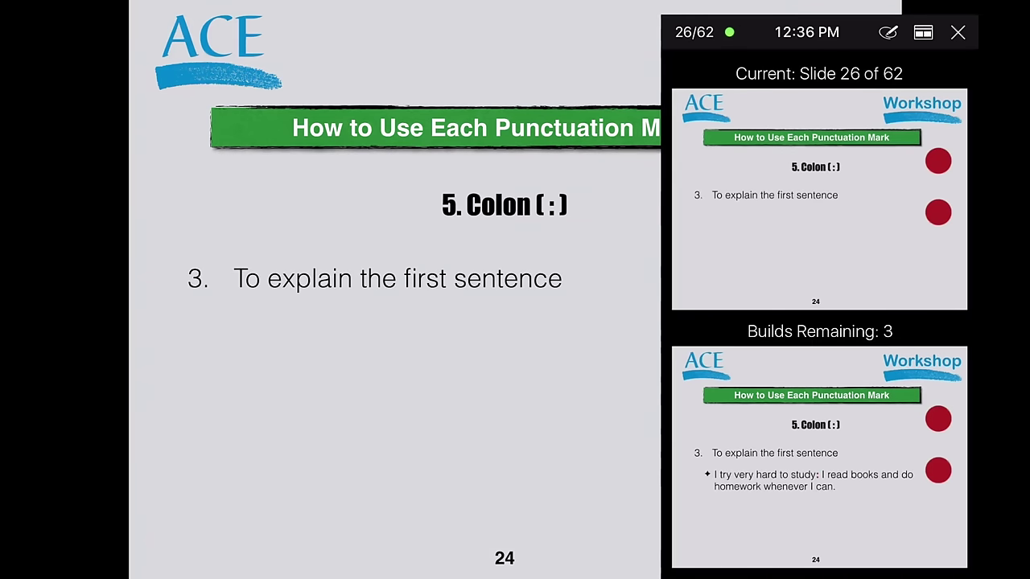